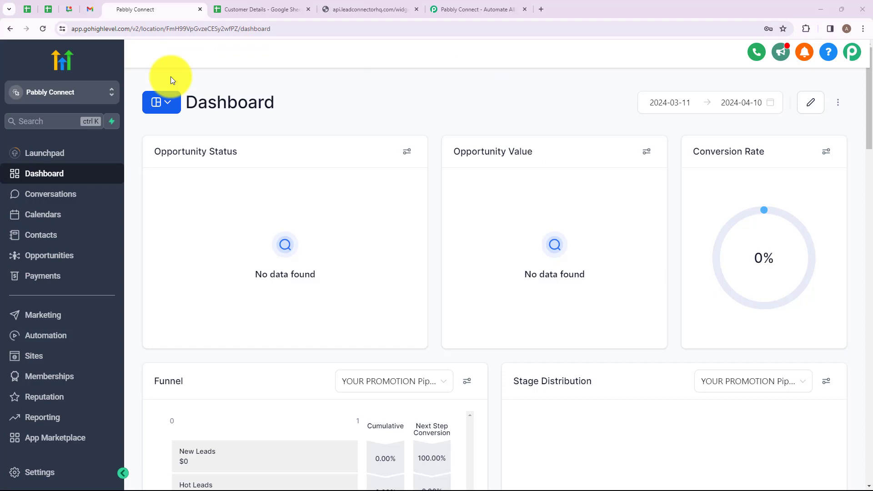
Review the booked appointment records and column headings in the Customer Details spreadsheet in Google Sheets.
left_click(252, 9)
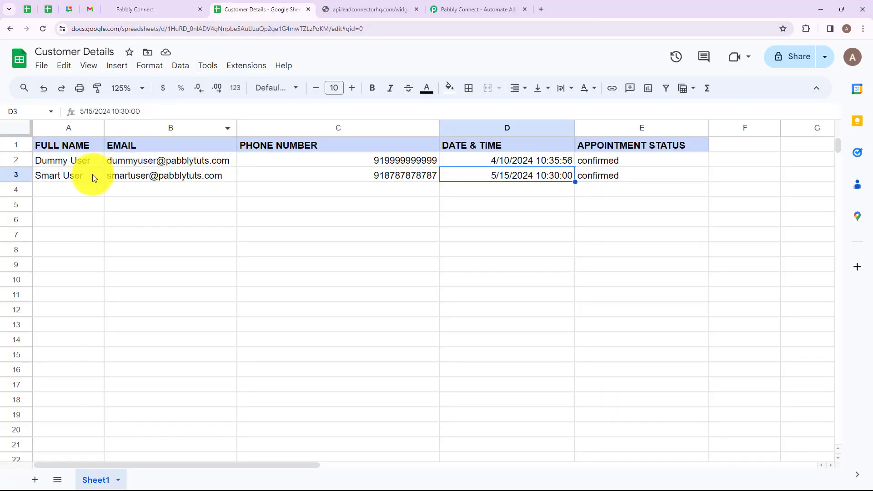
left_click(93, 175)
left_click(342, 172)
left_click(504, 163)
left_click(635, 173)
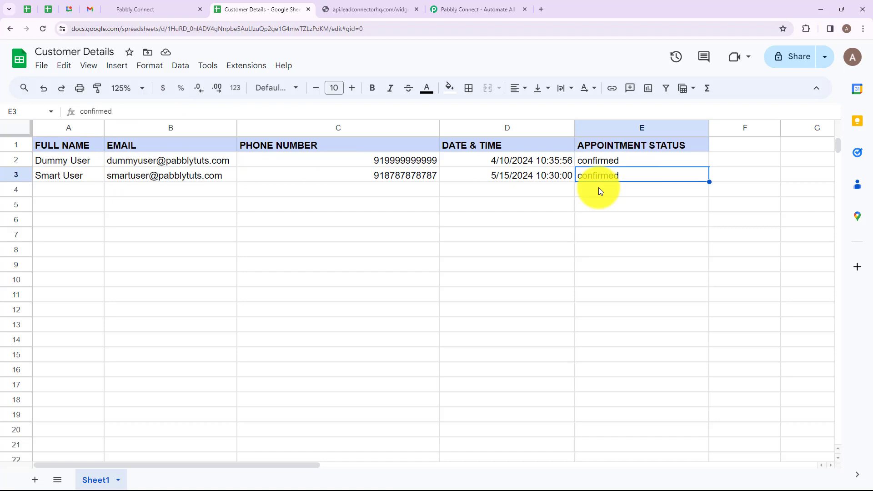
Switch to the Pabbly apps page and open the Pabbly Connect dashboard.
left_click(493, 8)
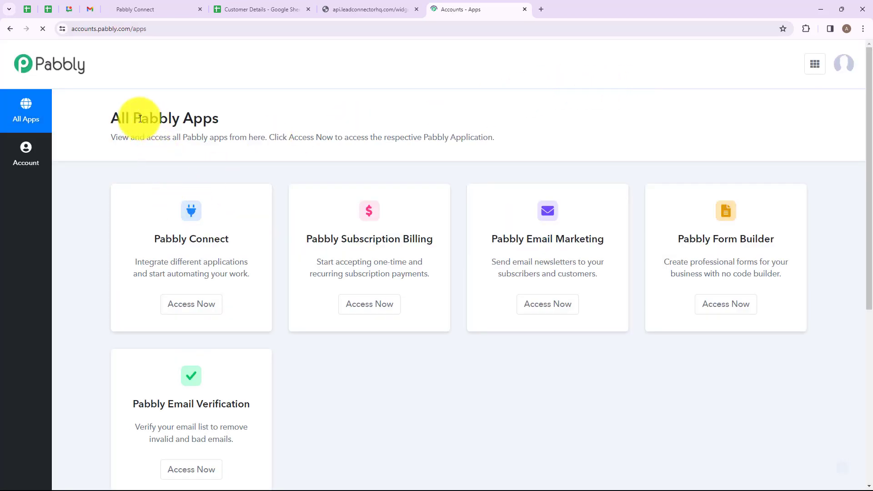
left_click_drag(109, 119, 238, 112)
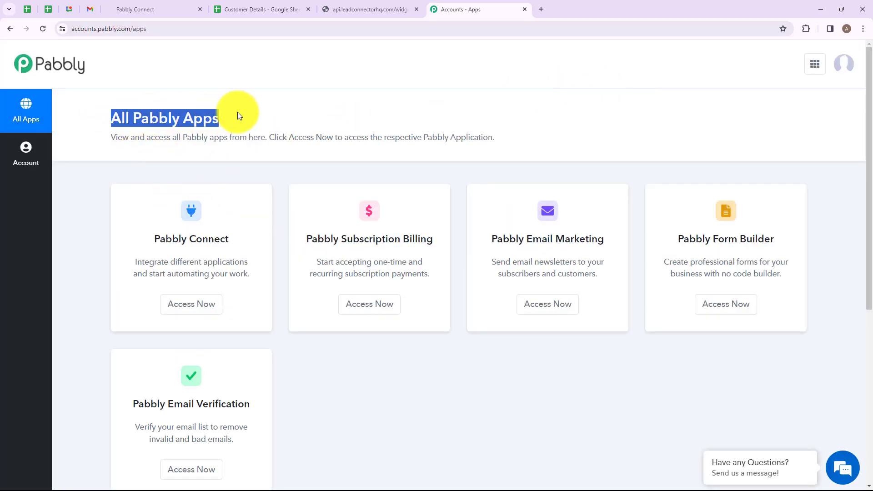
left_click(197, 306)
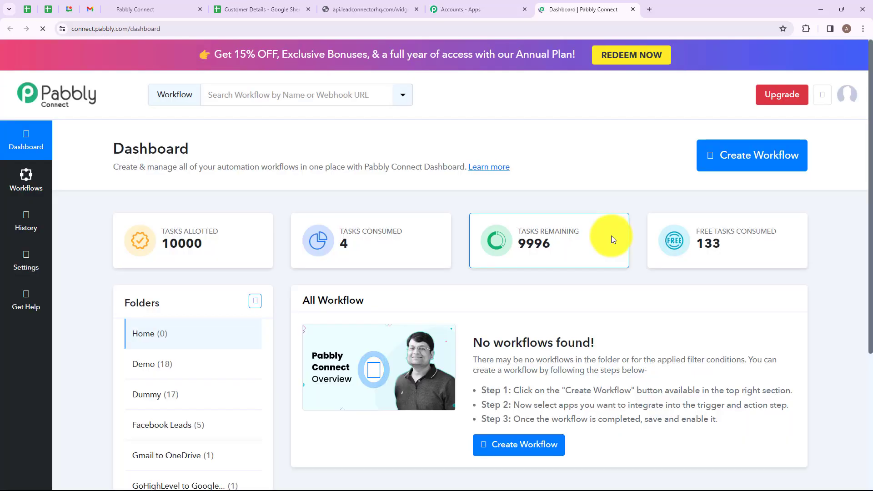
left_click_drag(114, 142, 211, 144)
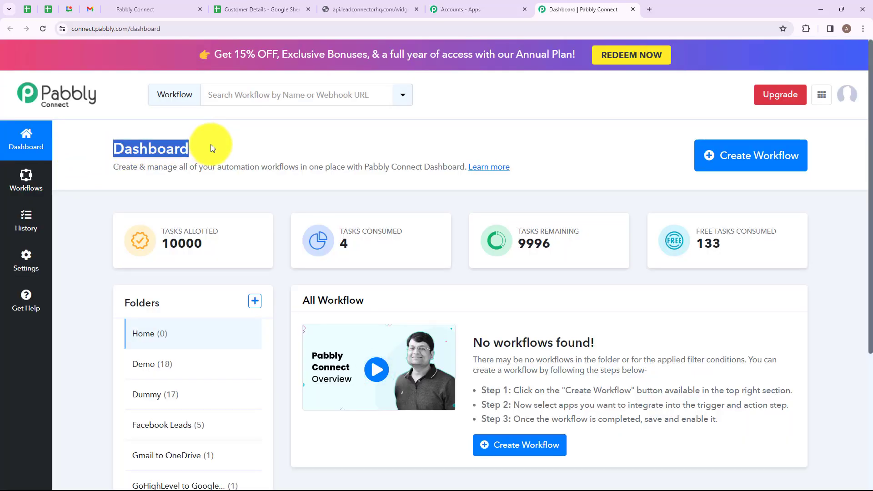
left_click(211, 144)
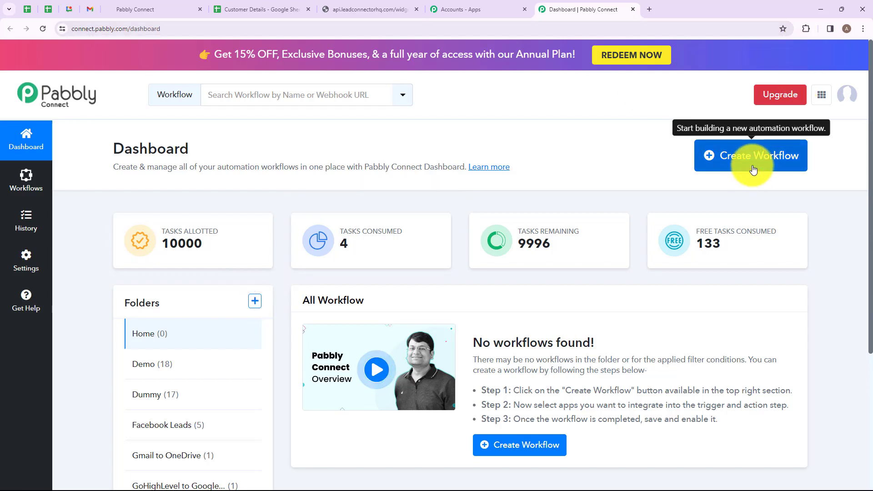
Create a workflow named "Add GoHighLevel Appointmet Details in Google Sheets" in the folder "GoHighLevel to Google Sheets".
left_click(739, 160)
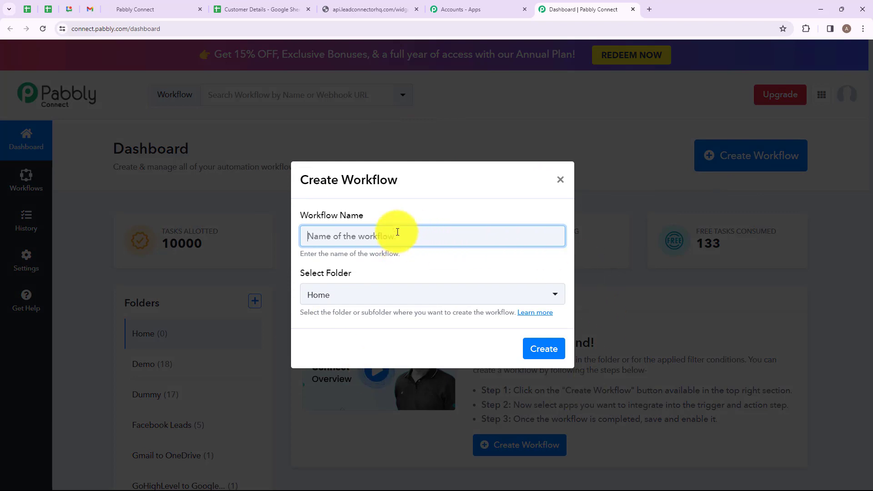
type("Add")
left_click_drag(308, 236, 532, 241)
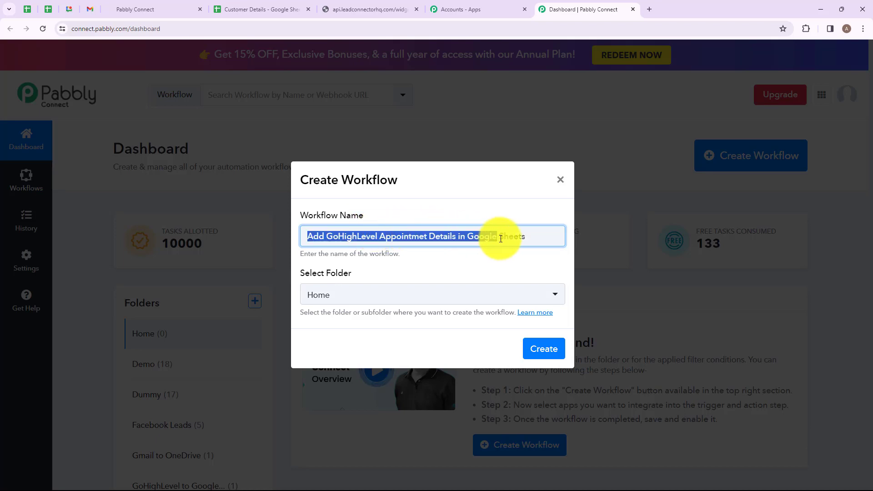
left_click(532, 240)
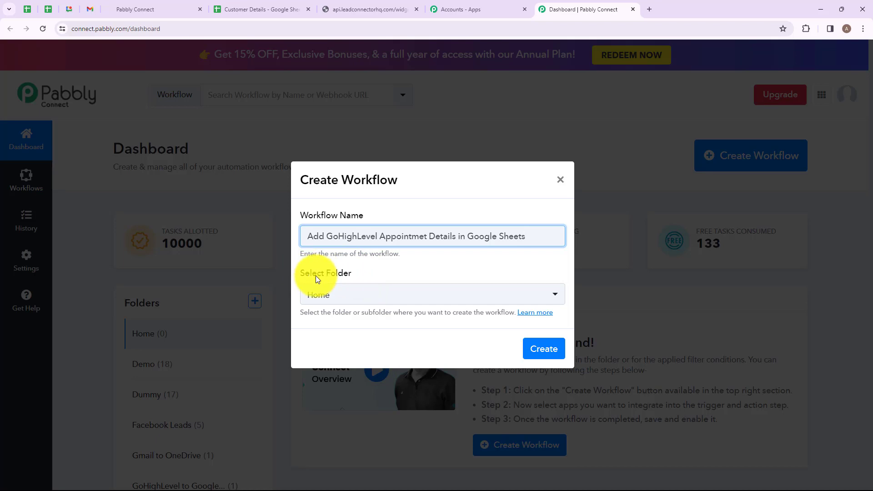
left_click(555, 298)
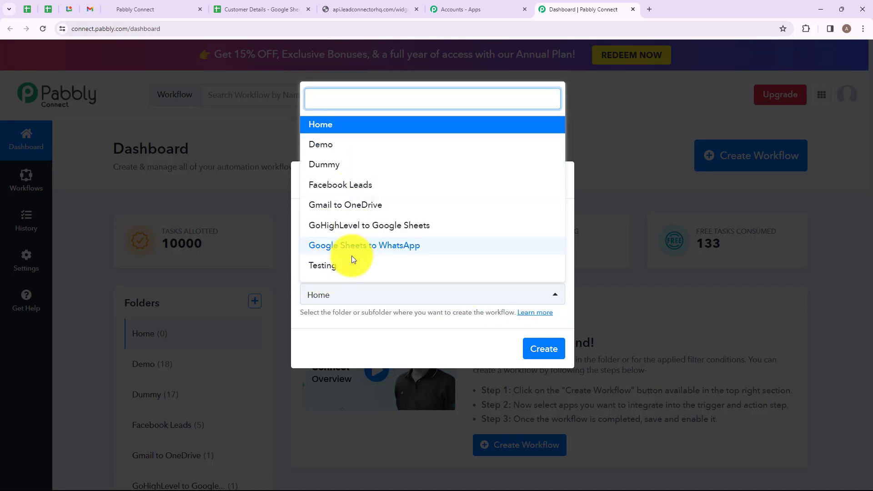
key("Escape")
left_click(546, 296)
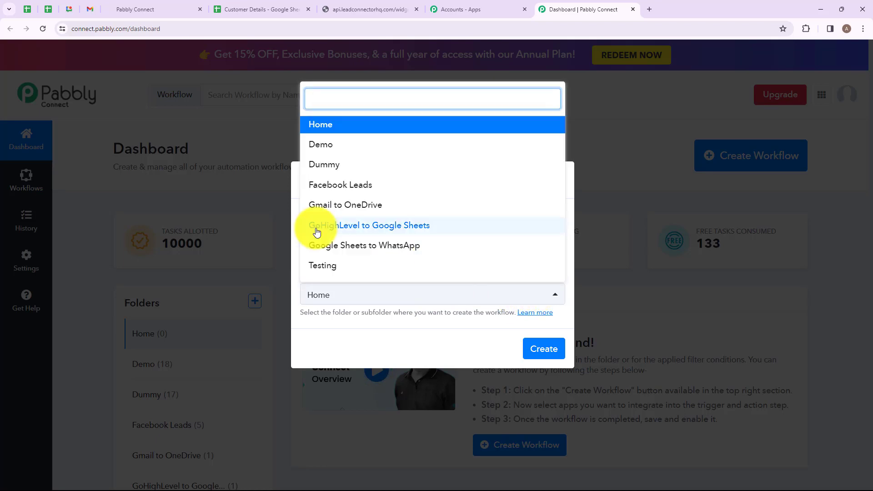
left_click(429, 226)
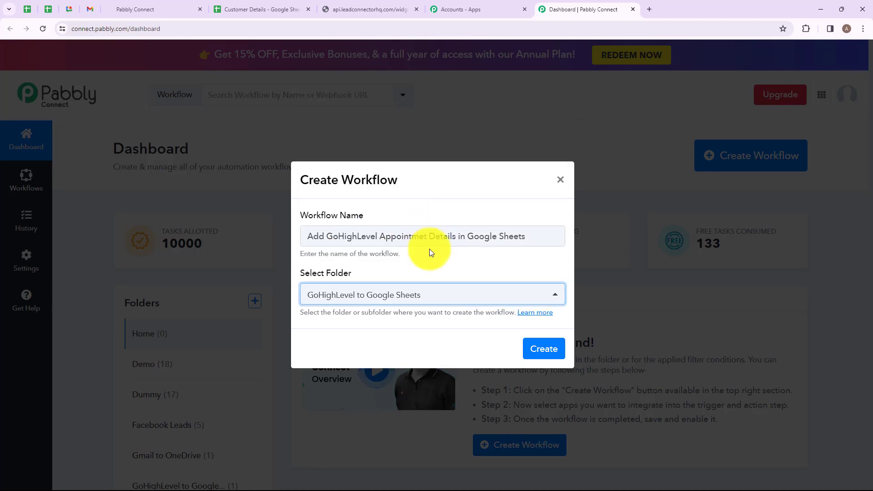
left_click(536, 348)
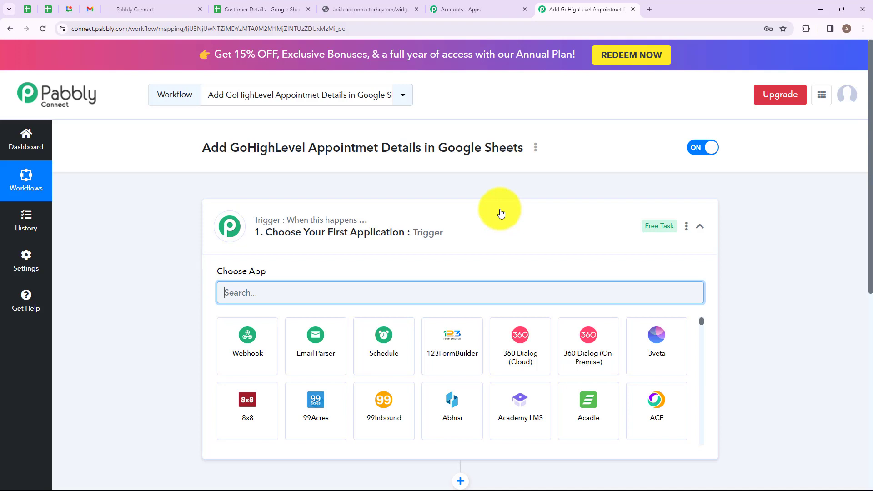
Choose LeadConnector V2 as the workflow's trigger application.
left_click(500, 211)
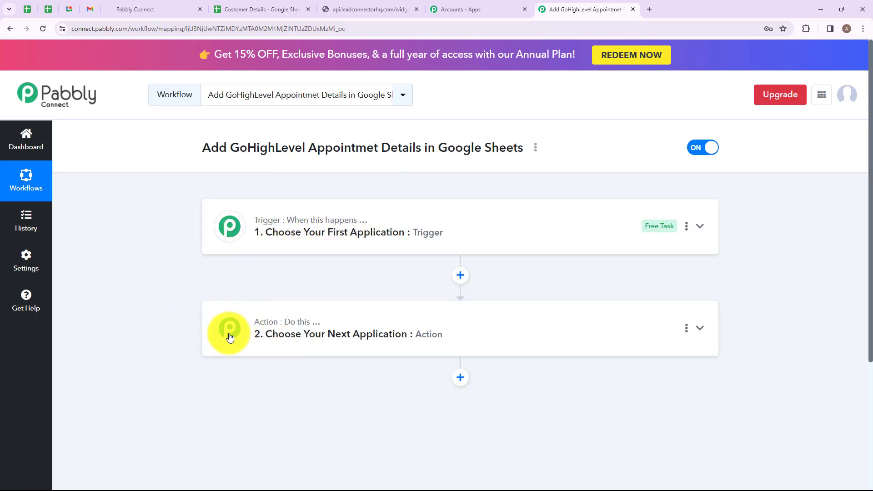
left_click(235, 236)
left_click(322, 292)
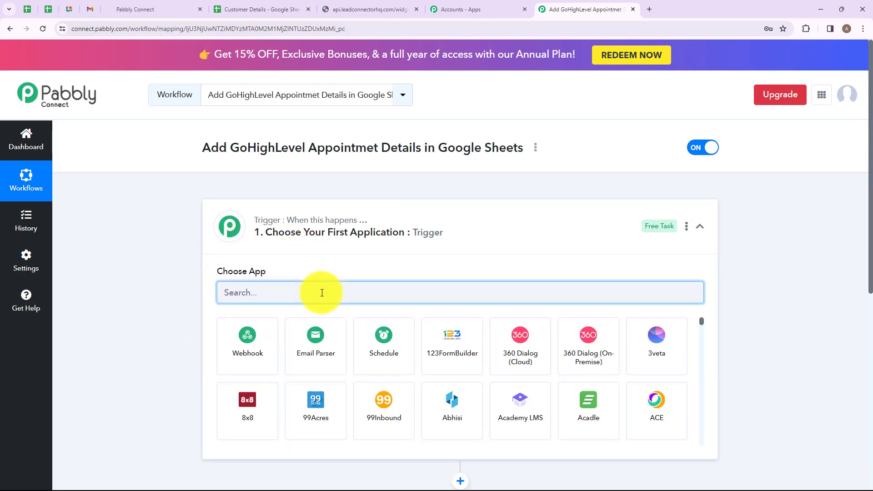
type("Lead")
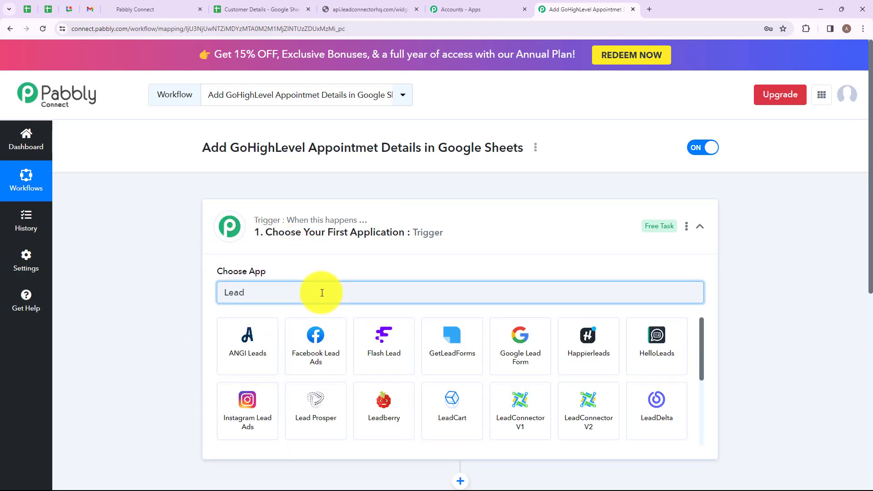
left_click(589, 411)
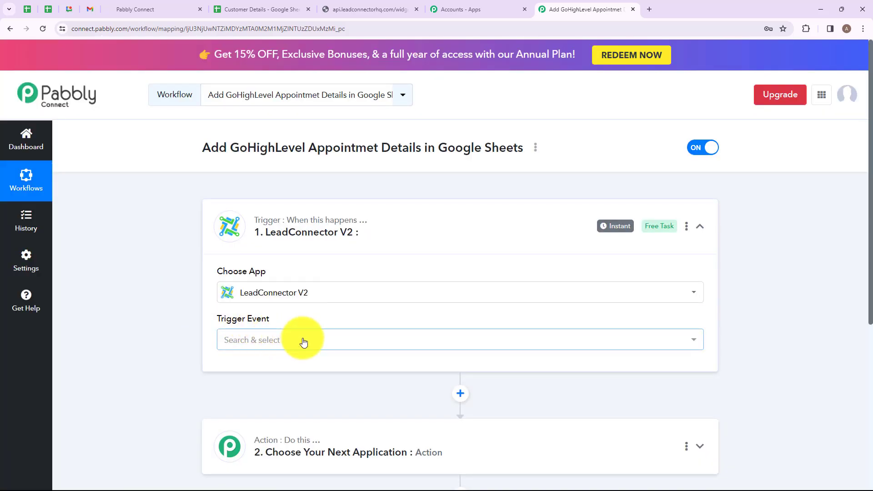
Set the LeadConnector V2 trigger event to Customer Booked Appointment.
left_click(304, 342)
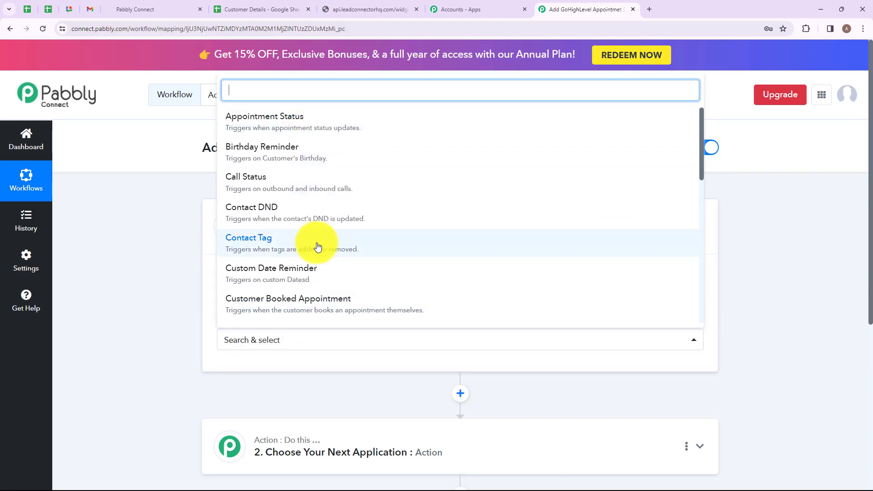
scroll(317, 247, "down", 1)
scroll(318, 244, "down", 4)
scroll(345, 242, "up", 4)
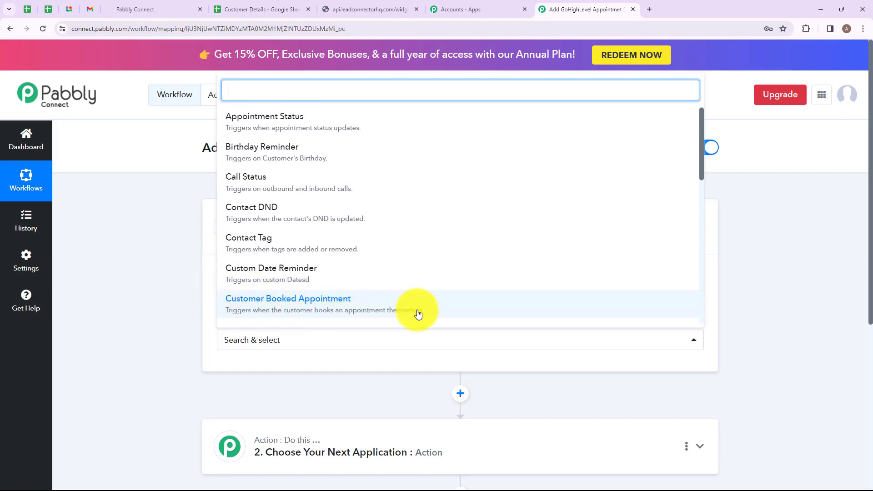
left_click(316, 307)
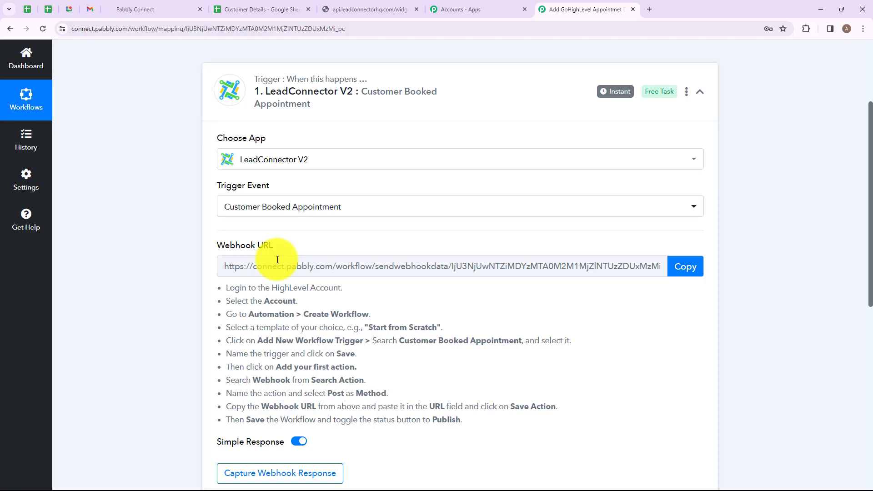
Review the HighLevel setup instructions and copy the trigger's webhook URL.
left_click_drag(253, 288, 376, 425)
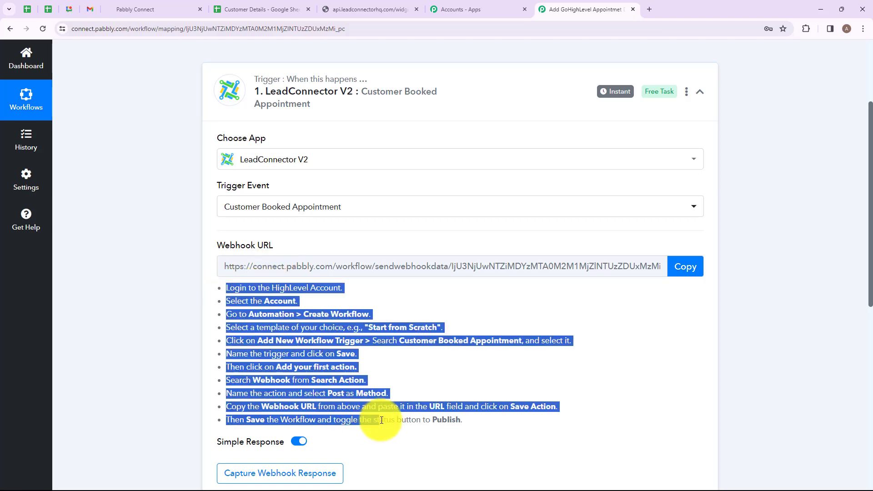
left_click(402, 431)
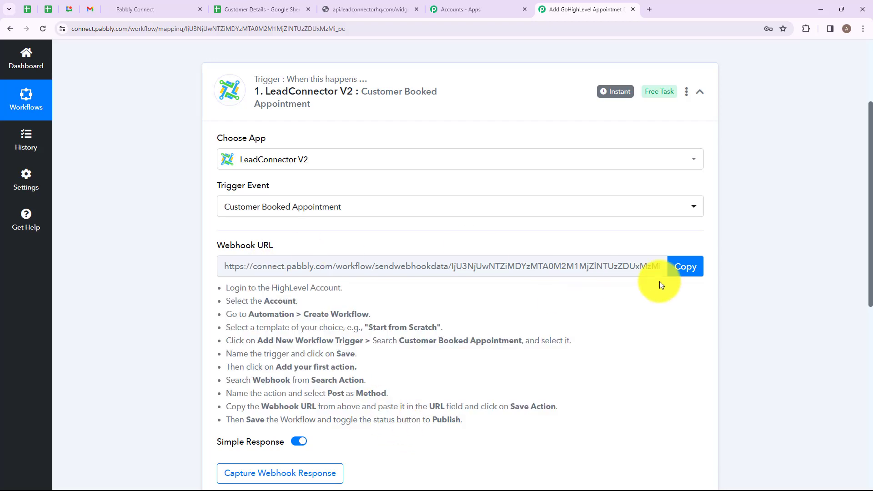
left_click(681, 271)
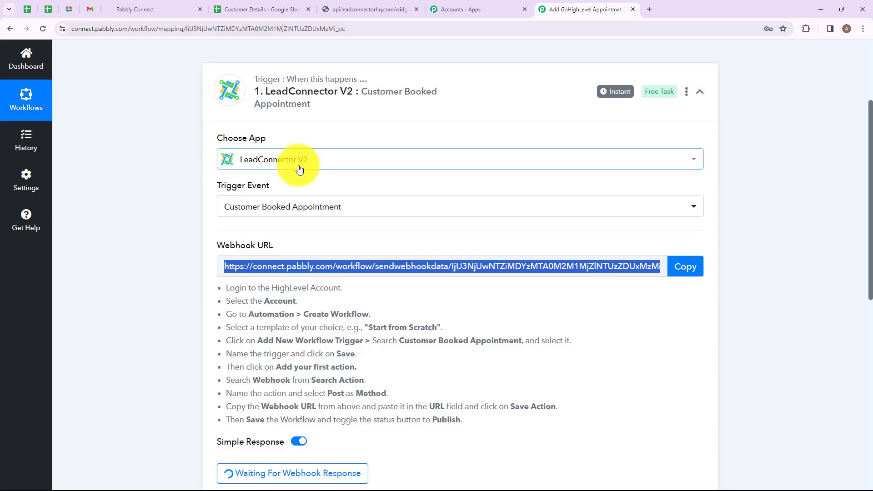
Switch to HighLevel and create an automation workflow from scratch, naming it Testing.
left_click(138, 9)
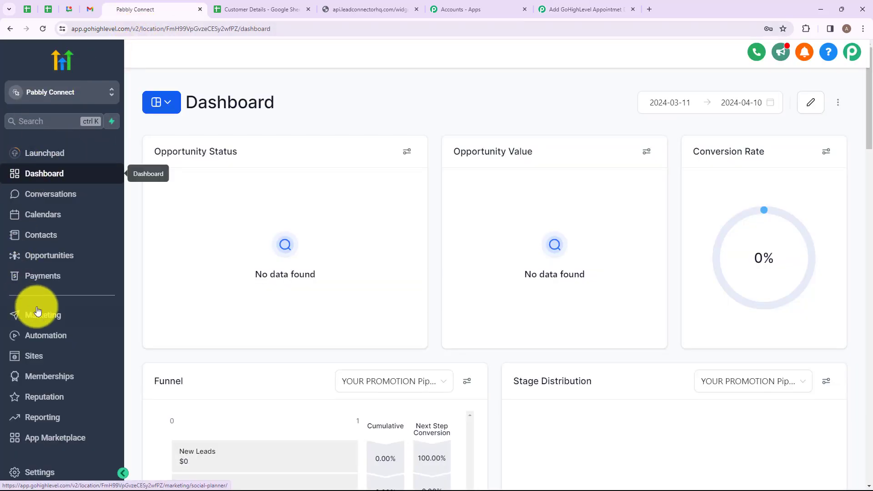
left_click(41, 336)
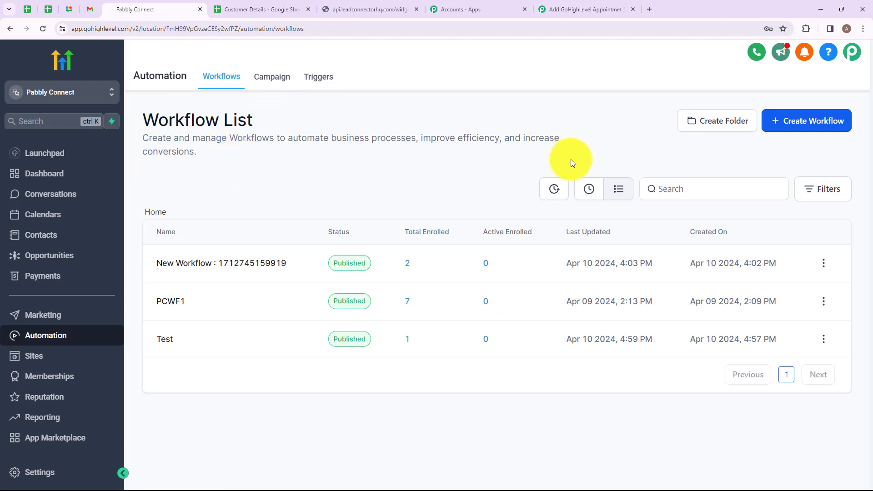
left_click(791, 121)
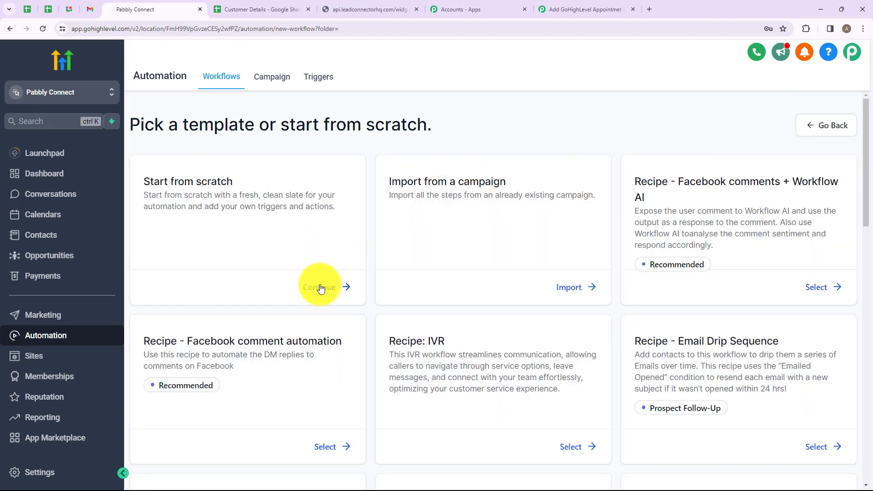
left_click(321, 288)
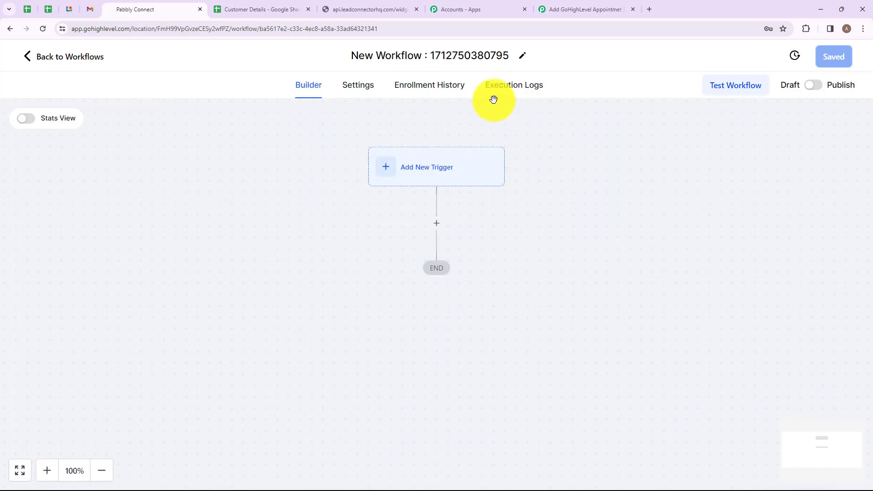
left_click(508, 55)
left_click_drag(510, 56, 345, 72)
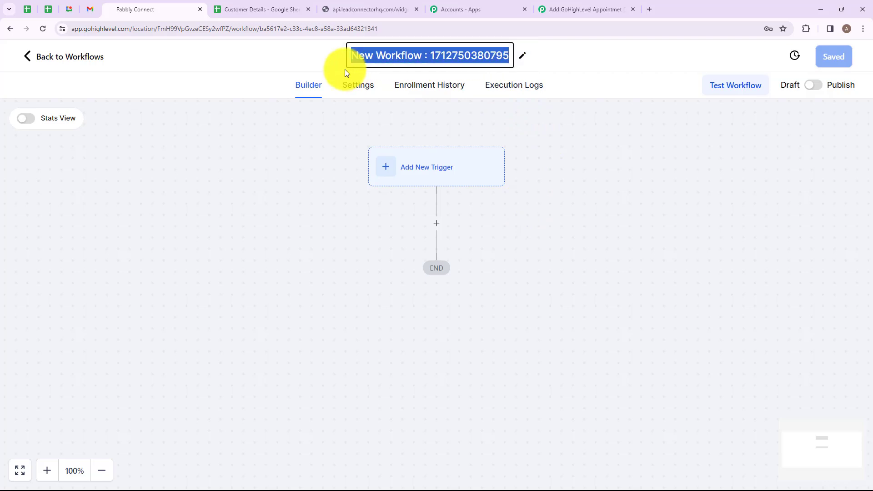
type("Testing")
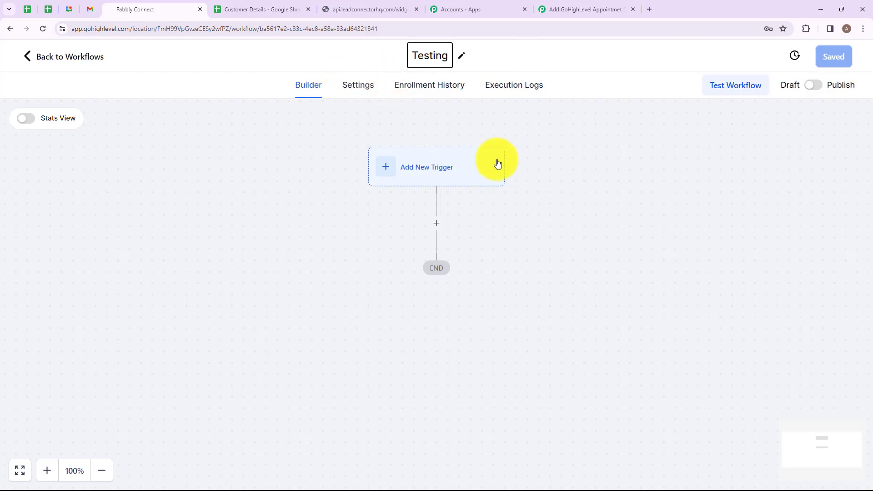
Add a Customer Booked Appointment trigger to the Testing workflow and save the trigger.
left_click(405, 173)
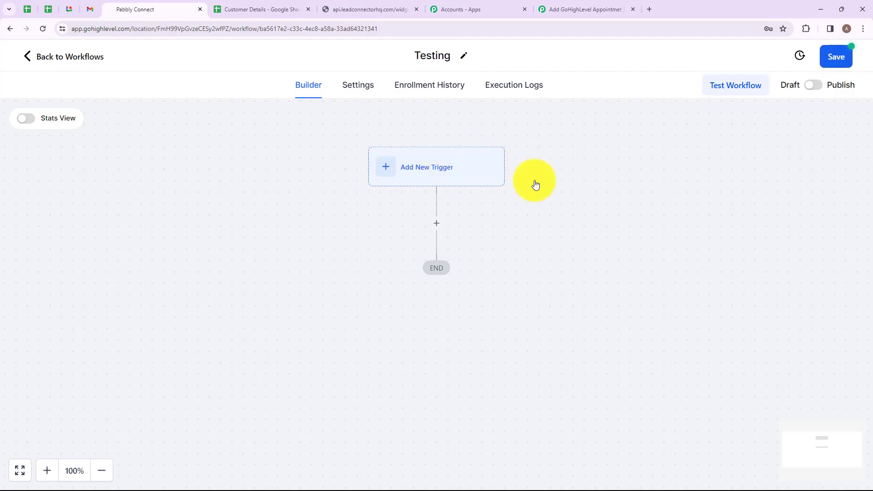
left_click(611, 190)
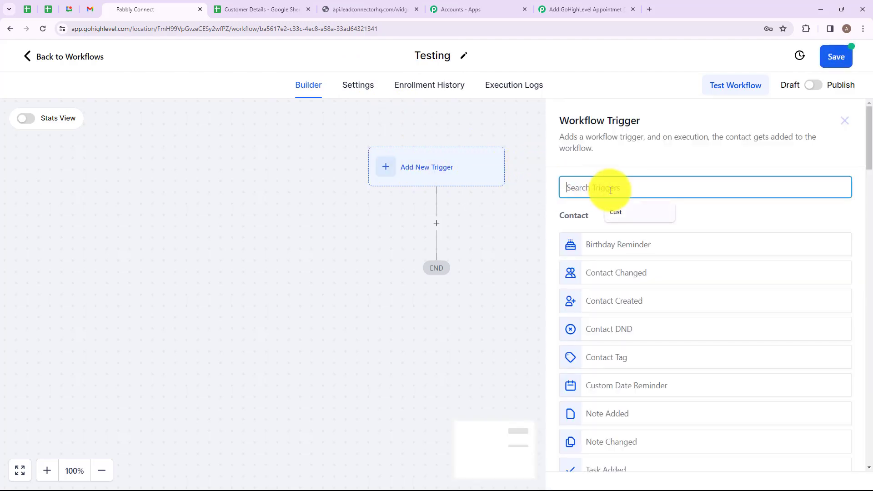
type("Cust")
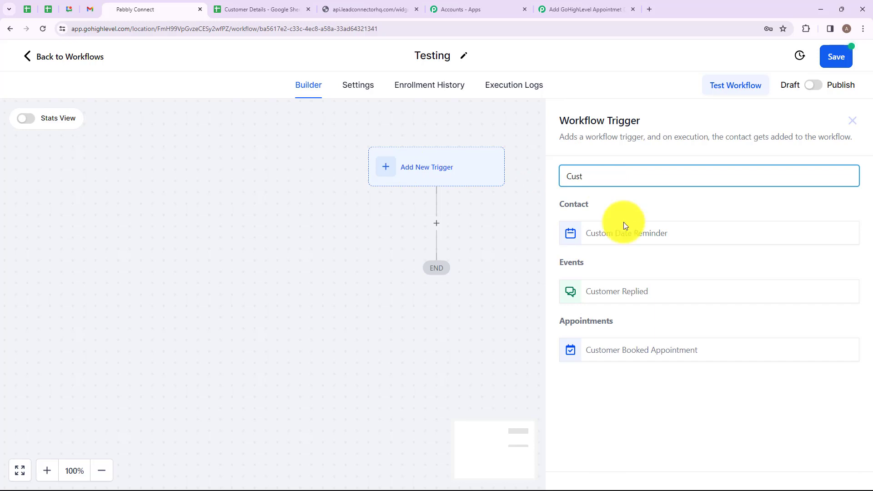
left_click(611, 350)
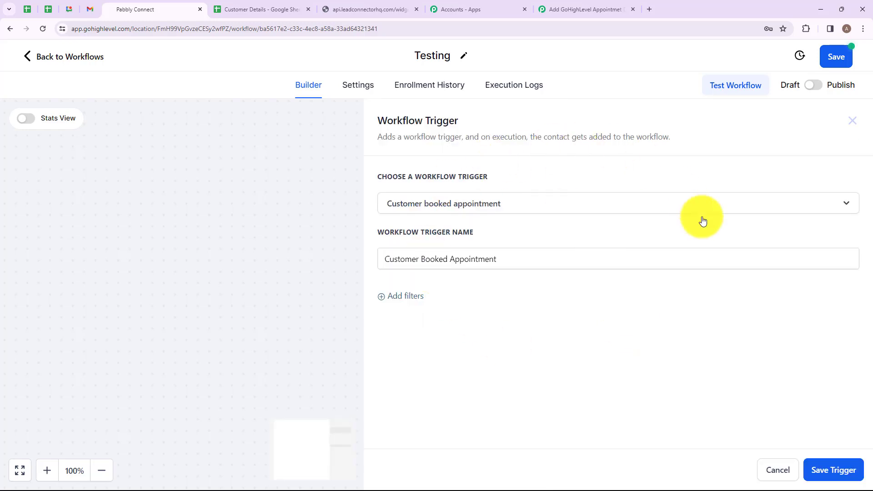
left_click(834, 468)
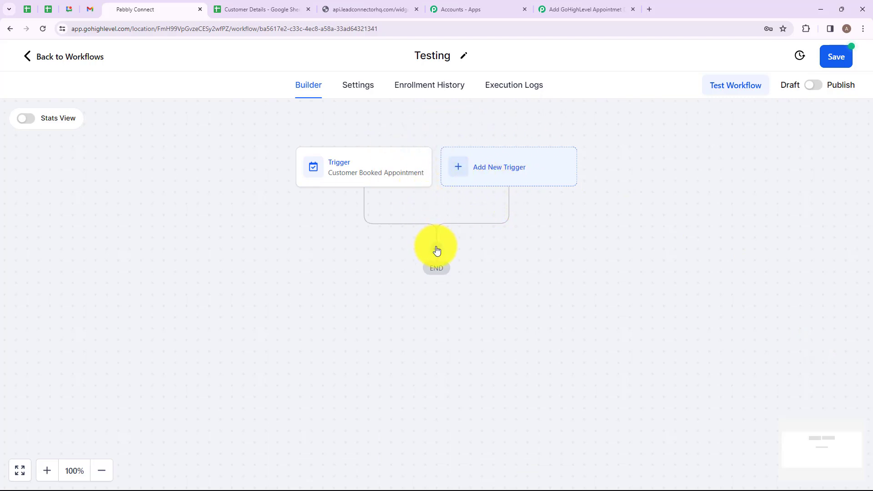
Add a Webhook action with the POST method below the trigger, paste the copied Pabbly webhook URL into it, and save the action.
left_click(436, 250)
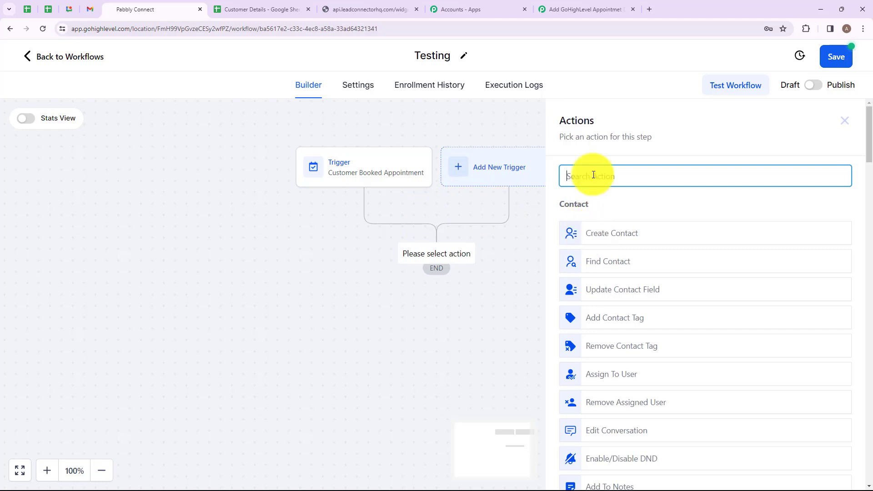
type("Webh")
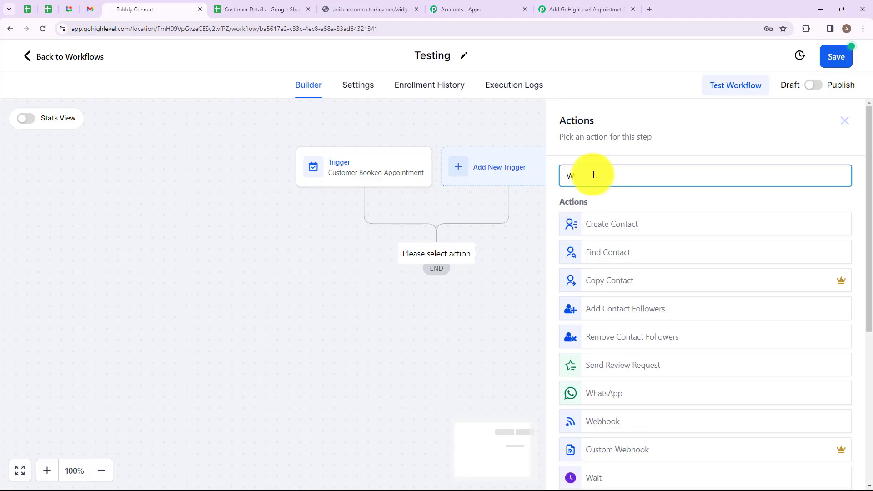
left_click(634, 225)
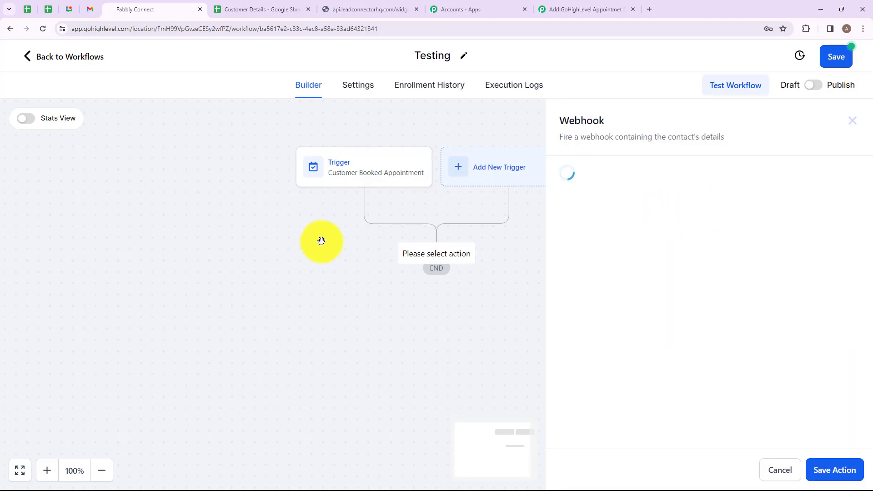
left_click(615, 299)
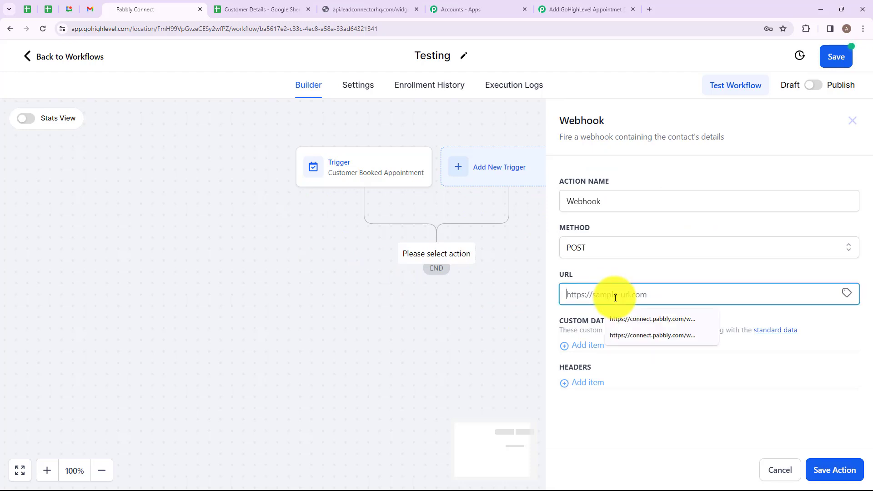
key("ctrl+v")
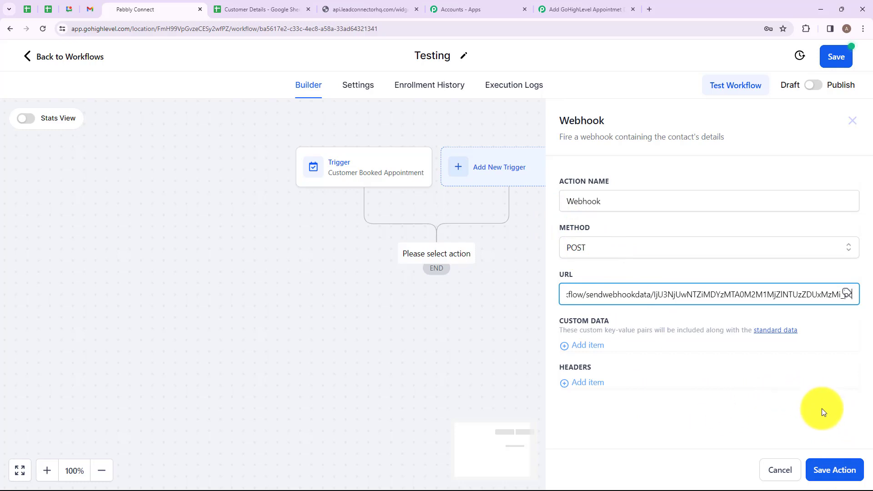
left_click(829, 470)
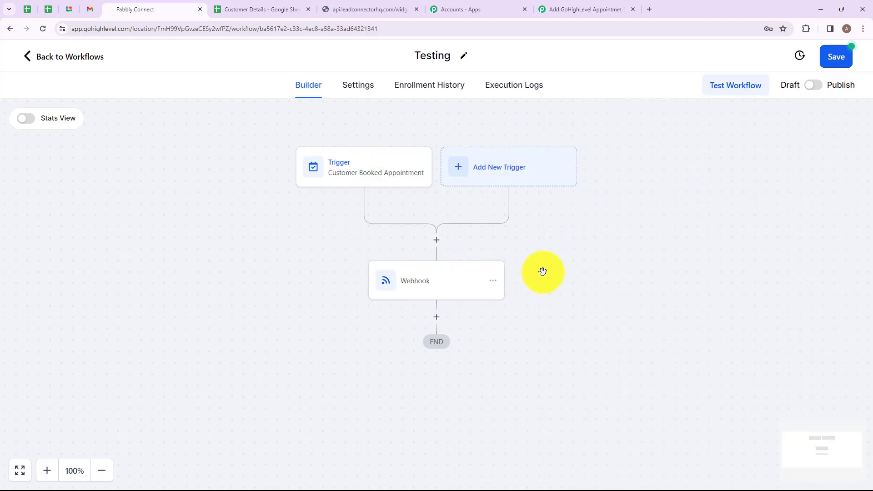
Publish and save the Testing workflow, and check the trigger's webhook response status in Pabbly Connect.
left_click(813, 86)
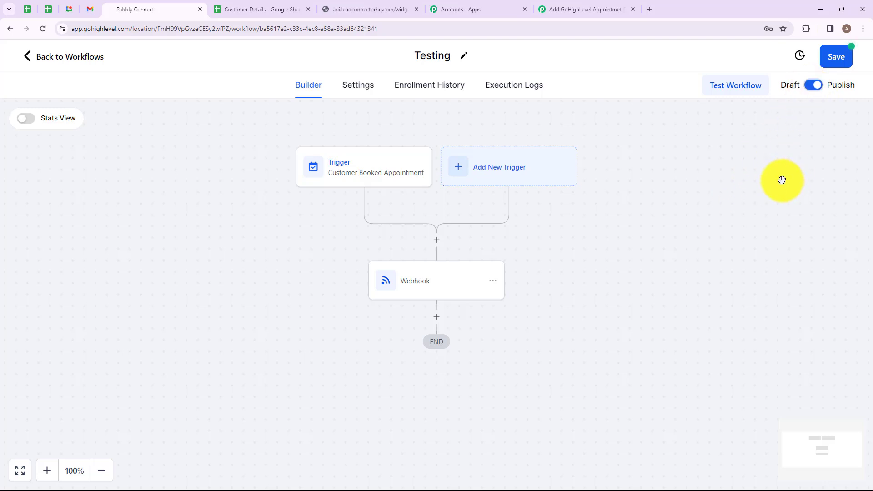
left_click(836, 56)
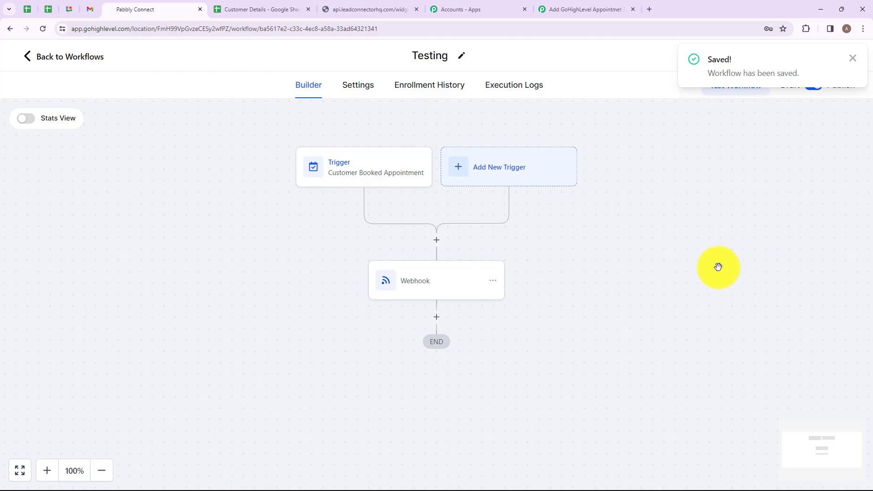
left_click(555, 9)
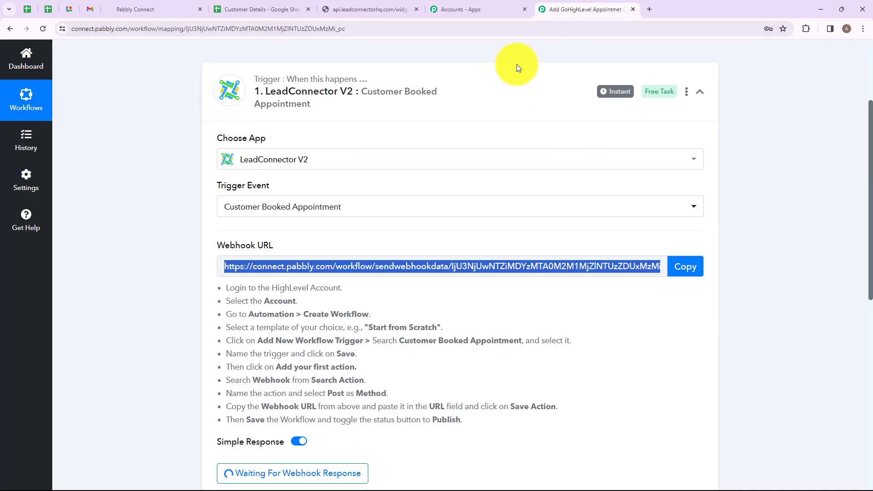
scroll(432, 214, "down", 2)
scroll(435, 211, "down", 1)
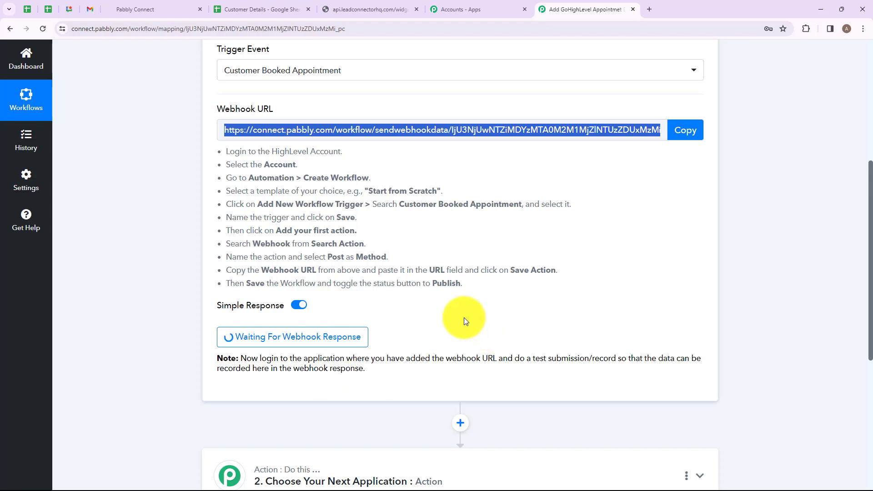
Switch to the Pab Integration booking page and select the 11:00 AM slot on May 15, 2024.
left_click(356, 6)
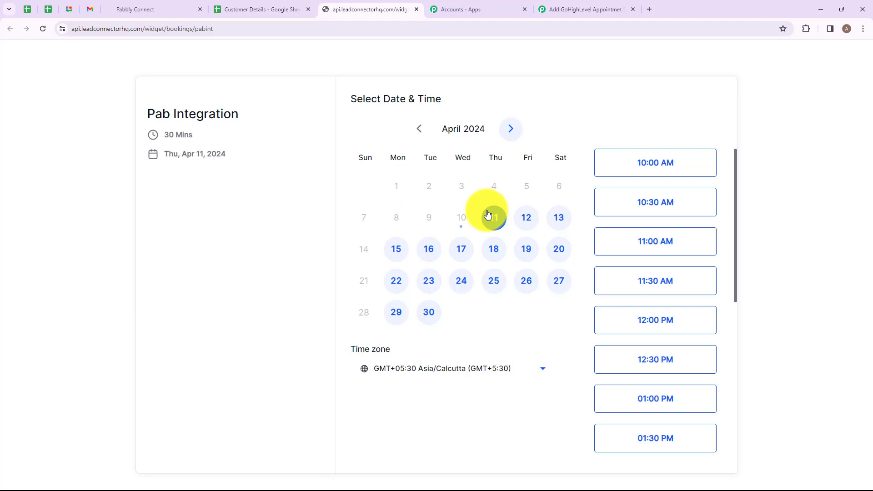
left_click(510, 128)
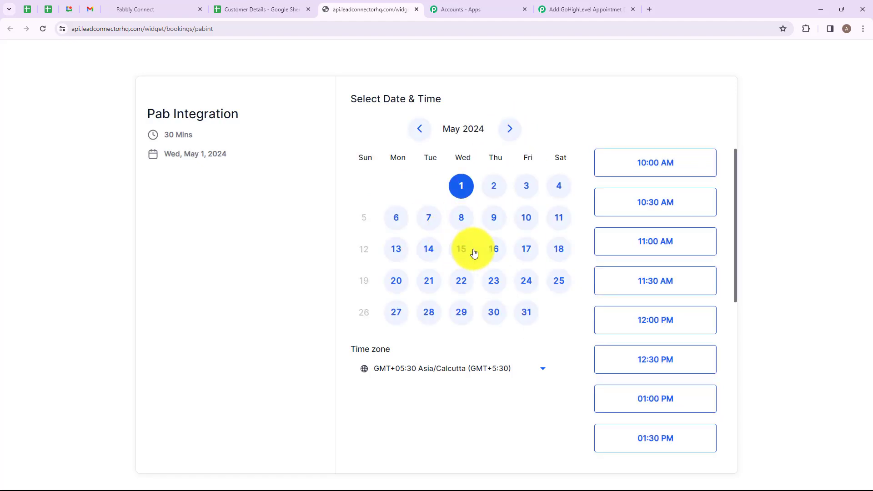
left_click(464, 248)
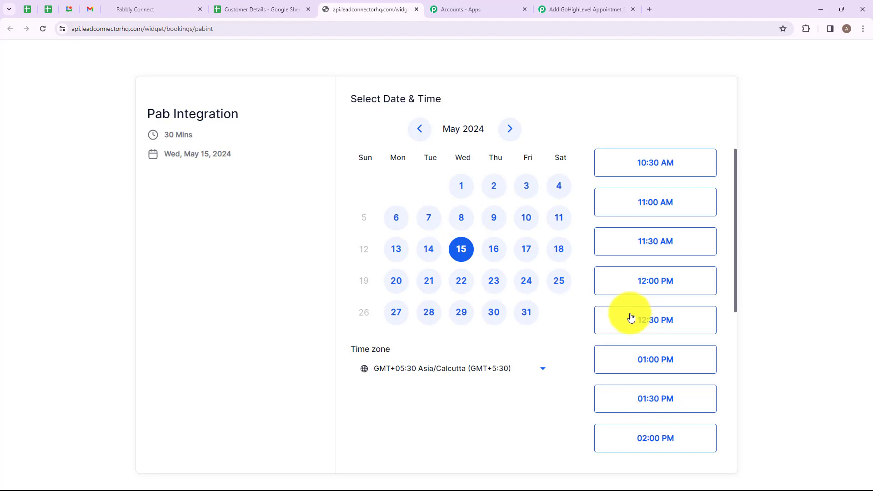
left_click(636, 202)
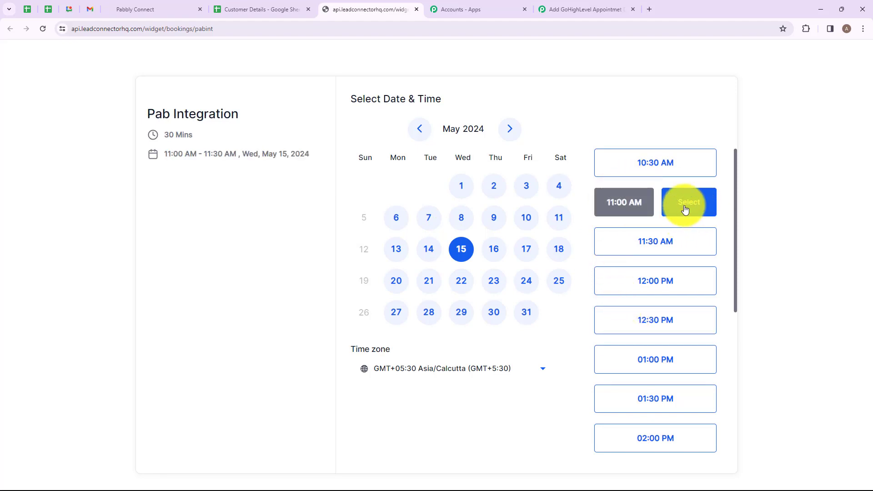
left_click(685, 207)
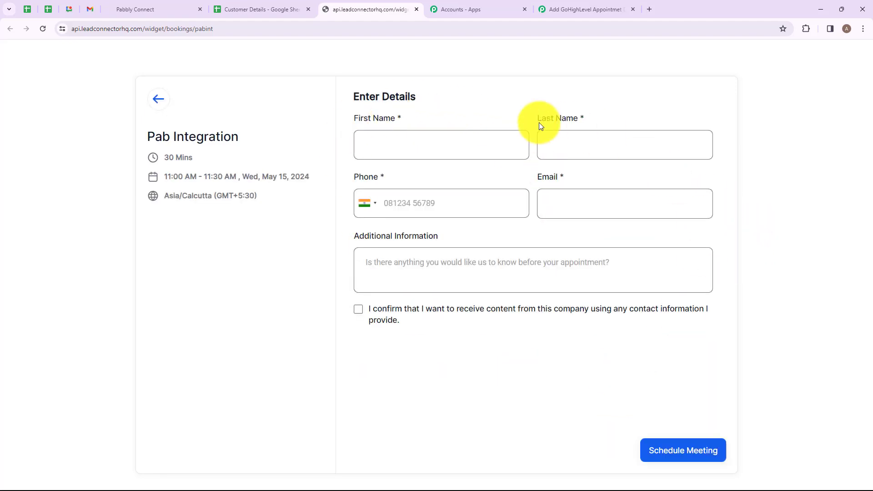
Fill in the customer's first name, last name, phone and email, tick the content consent, and schedule the meeting.
left_click(432, 146)
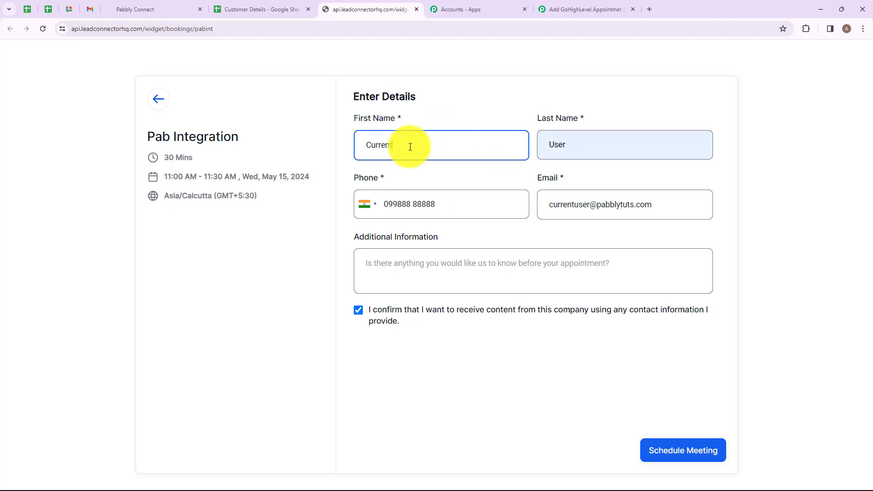
left_click_drag(405, 144, 341, 149)
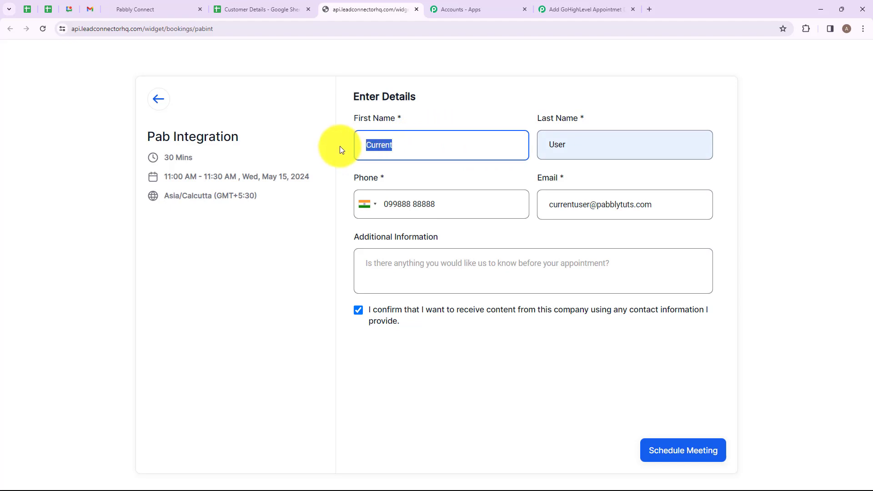
left_click_drag(585, 141, 507, 144)
left_click_drag(437, 203, 376, 207)
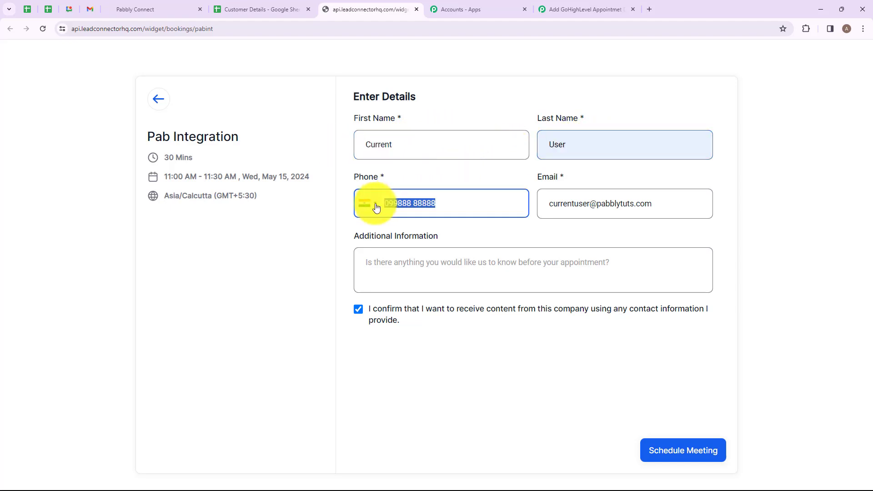
left_click_drag(548, 203, 649, 203)
left_click(587, 350)
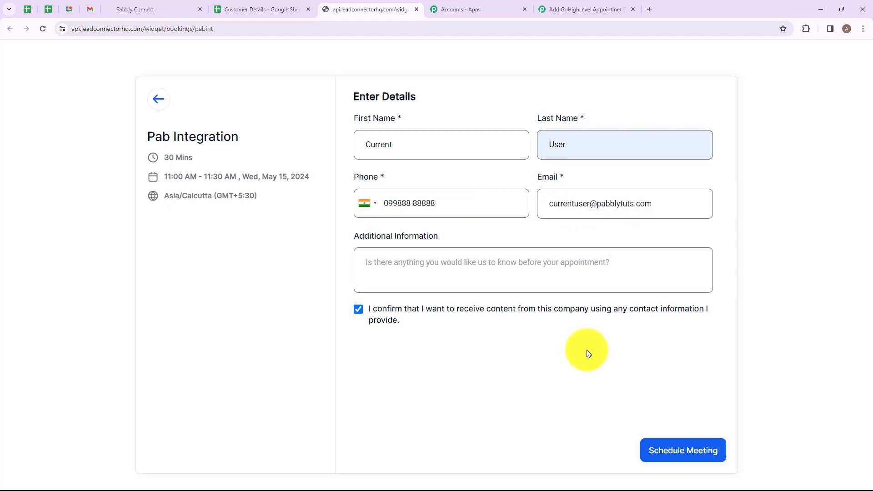
left_click(667, 454)
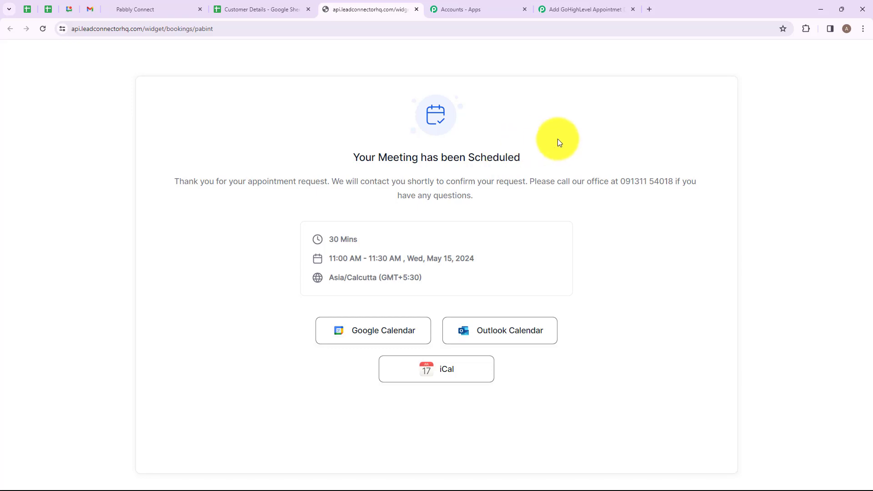
Switch to Pabbly Connect and examine the workflow name, full name and email in the trigger's received response.
left_click(584, 9)
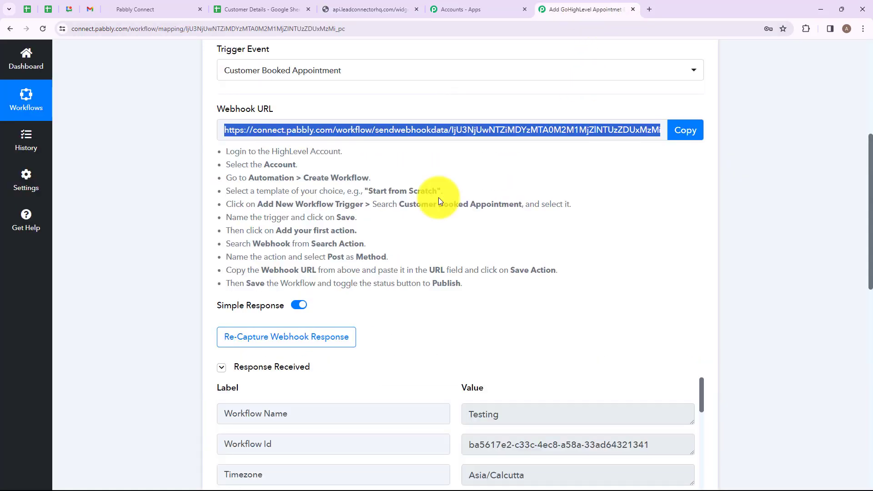
scroll(439, 197, "down", 7)
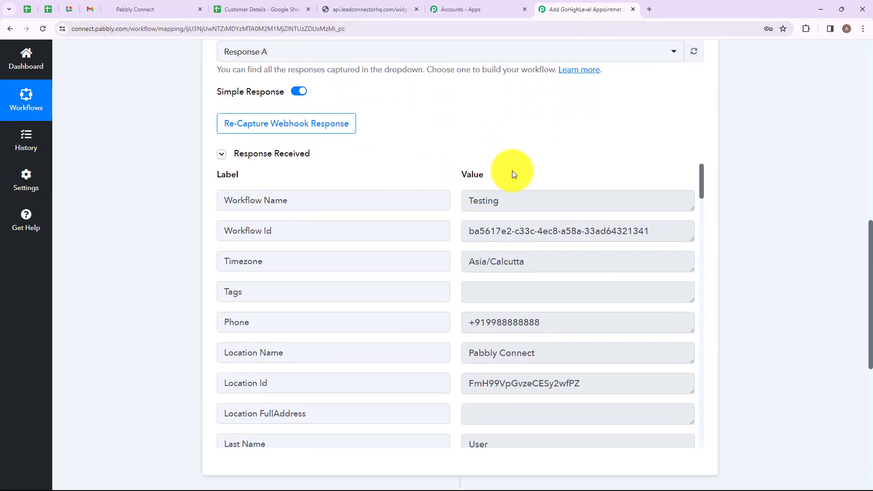
scroll(541, 147, "down", 1)
scroll(543, 140, "up", 1)
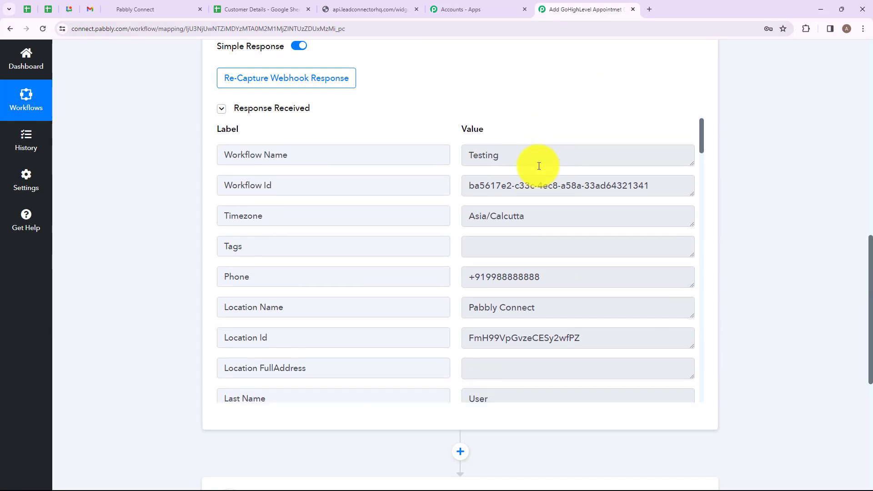
double_click(491, 155)
scroll(577, 218, "down", 5)
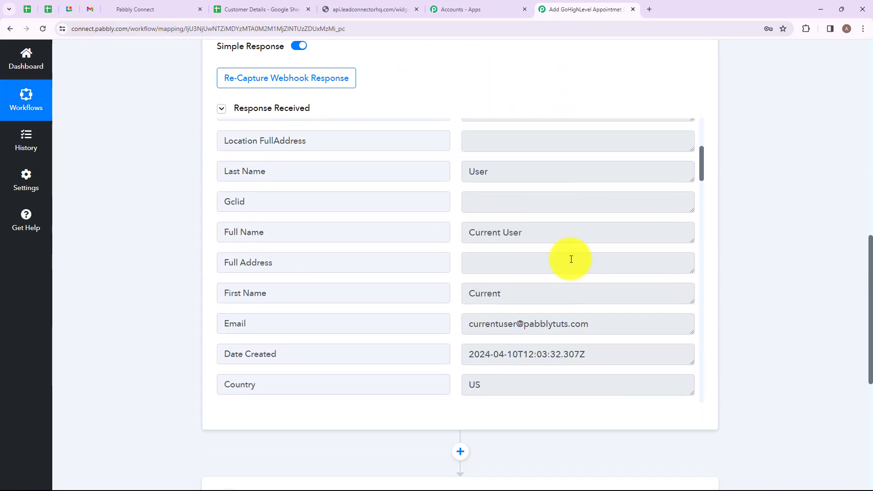
triple_click(464, 235)
scroll(525, 222, "down", 1)
scroll(524, 222, "down", 2)
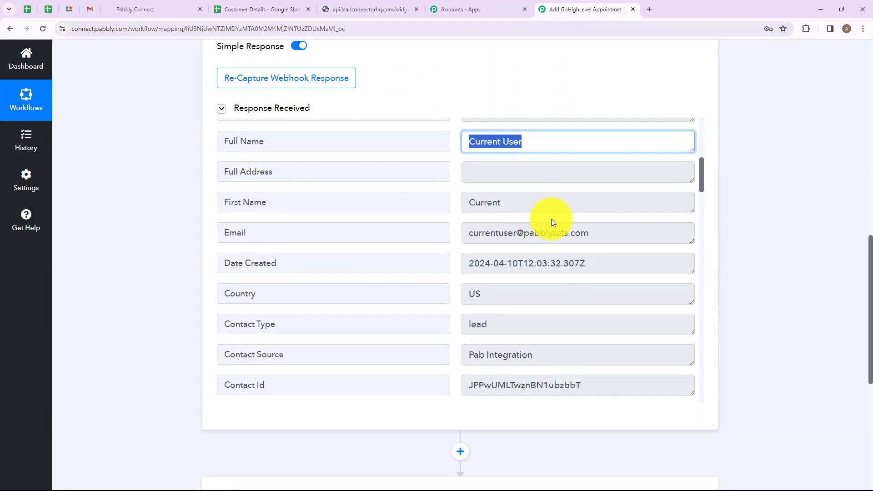
left_click_drag(463, 231, 585, 230)
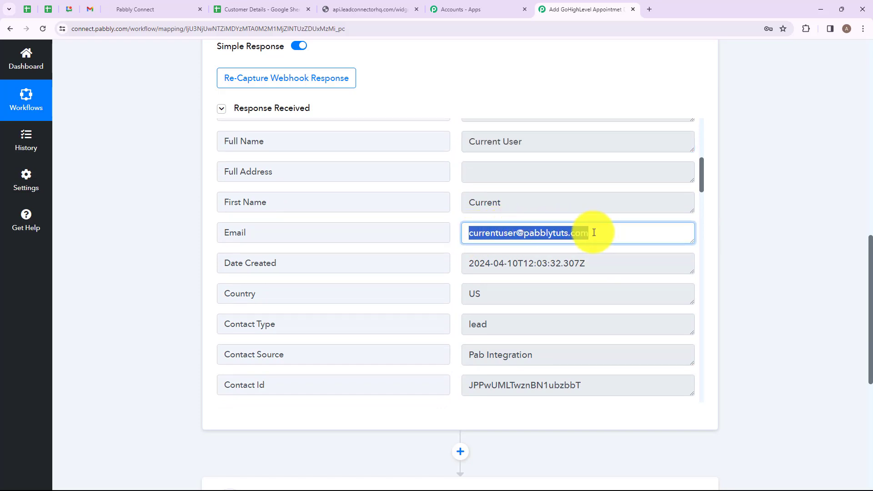
Examine the calendar status, start and end times, and appointment status in the received response.
scroll(547, 259, "down", 10)
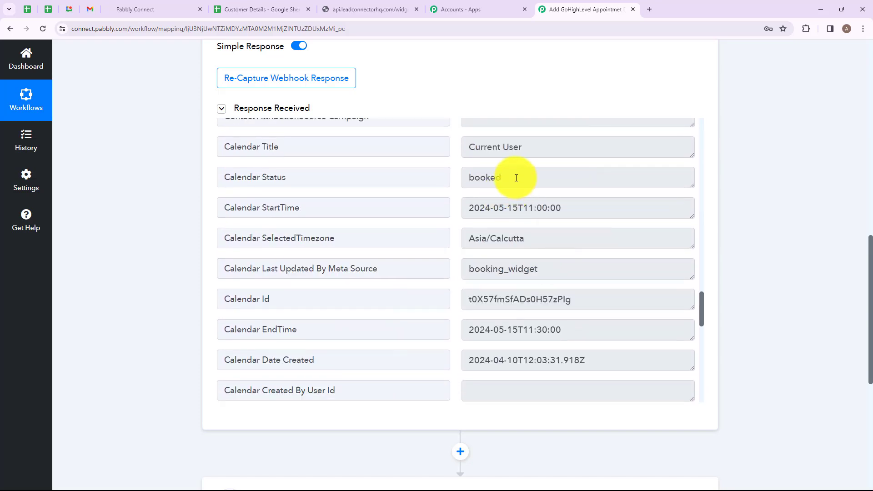
triple_click(484, 177)
scroll(525, 222, "down", 3)
left_click(471, 241)
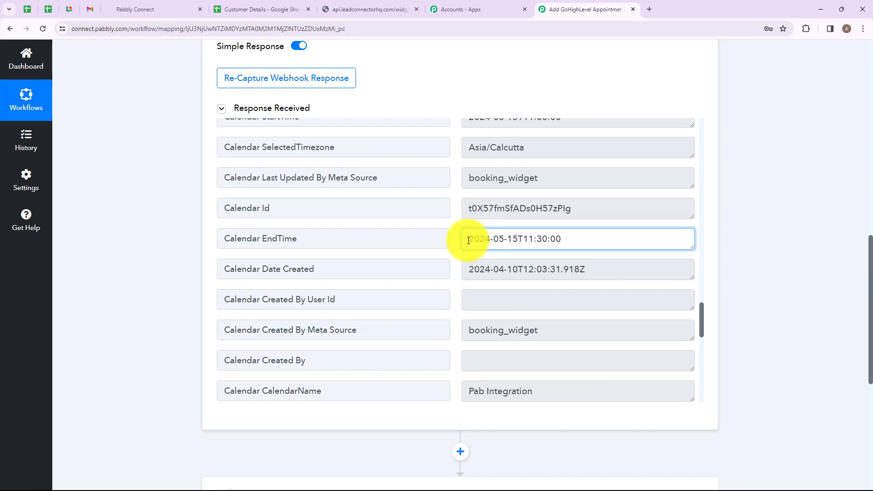
left_click_drag(468, 240, 572, 237)
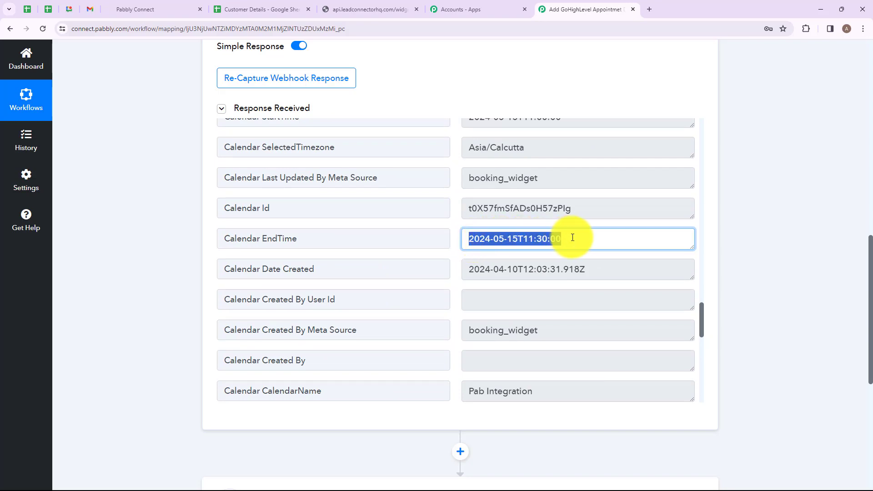
scroll(573, 238, "down", 5)
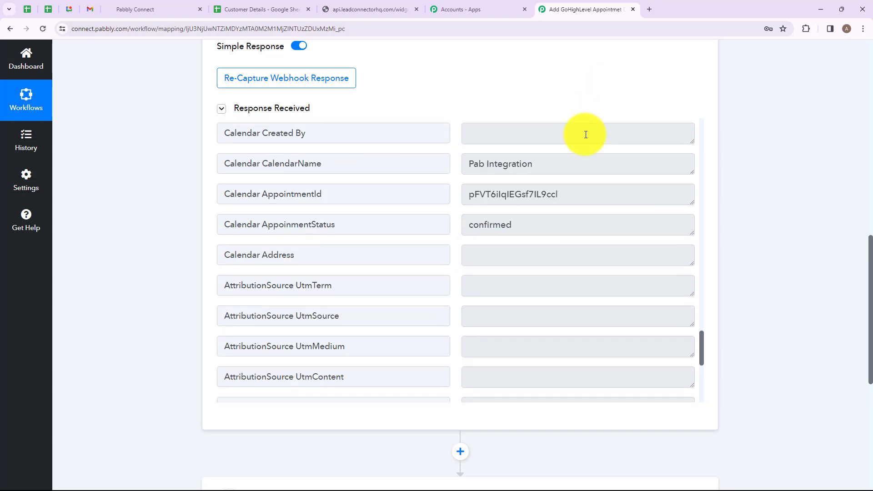
triple_click(503, 226)
left_click(579, 100)
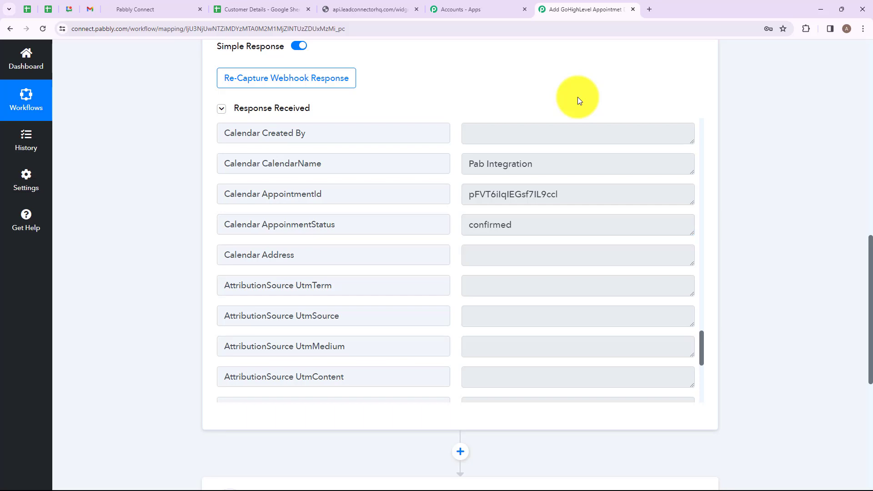
Choose Date/Time Formatter (Pabbly) as the app for the workflow's second step.
scroll(582, 95, "down", 5)
scroll(608, 113, "down", 3)
scroll(594, 179, "down", 5)
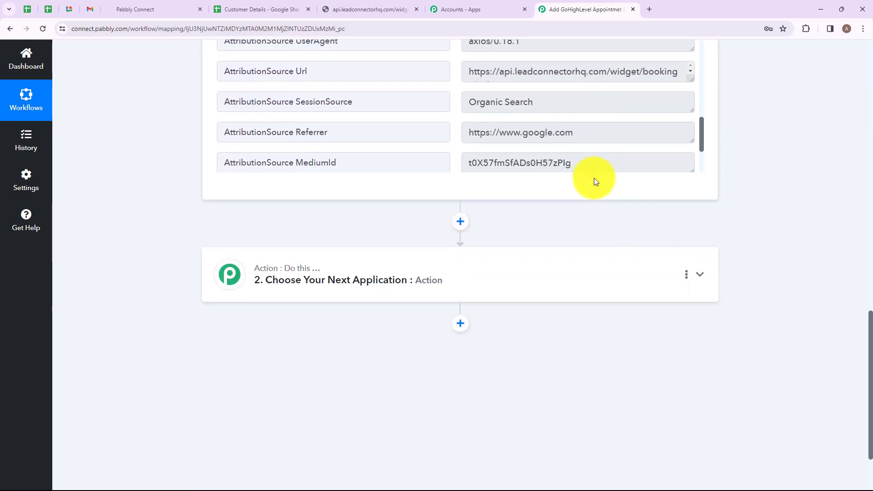
left_click(467, 190)
scroll(292, 209, "up", 4)
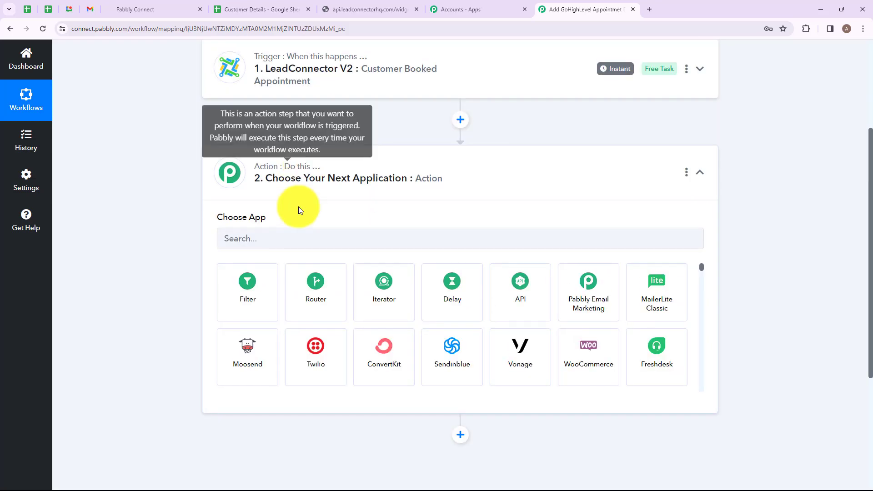
left_click(299, 243)
type("Date")
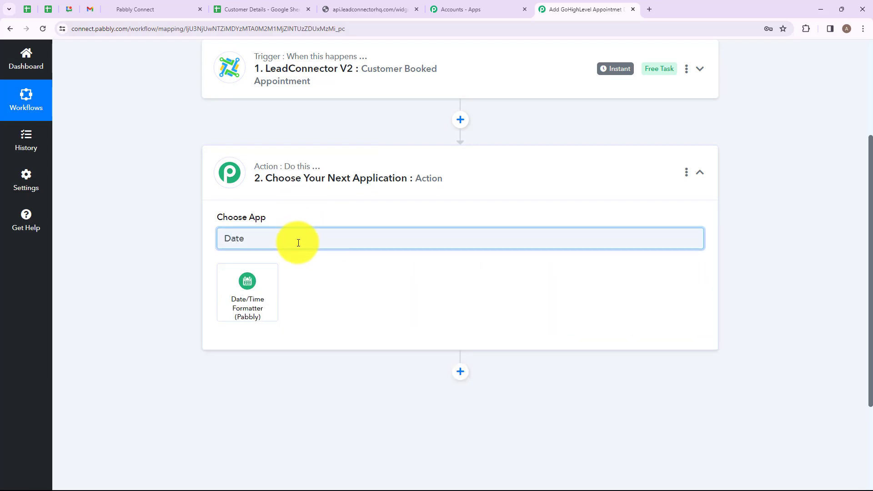
left_click(247, 291)
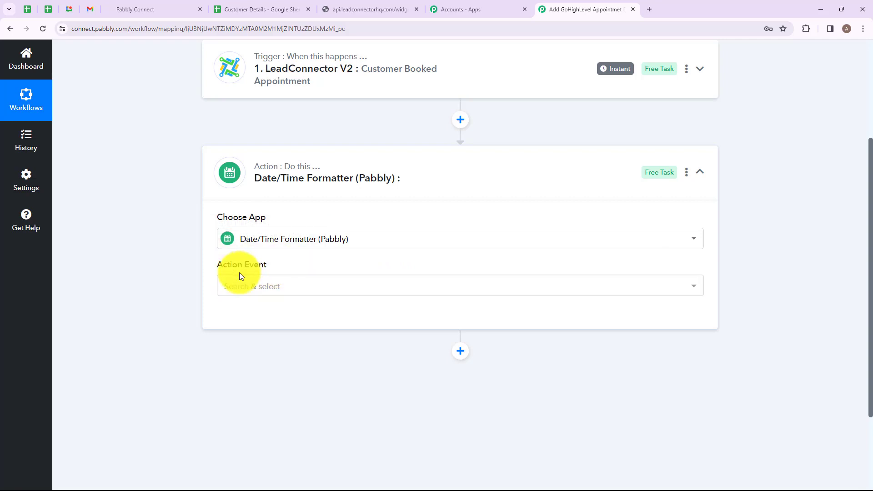
Set the Date/Time Formatter's action event to Format Date Only and connect it.
left_click(305, 290)
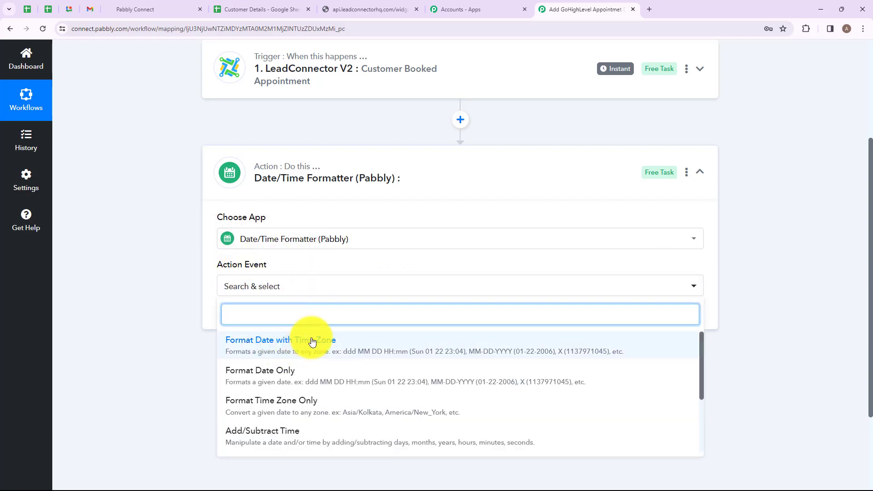
left_click(248, 373)
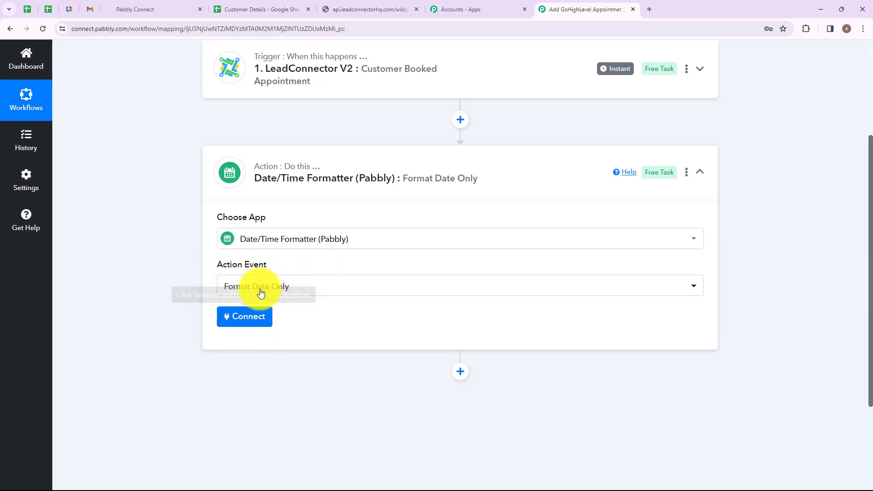
left_click(255, 319)
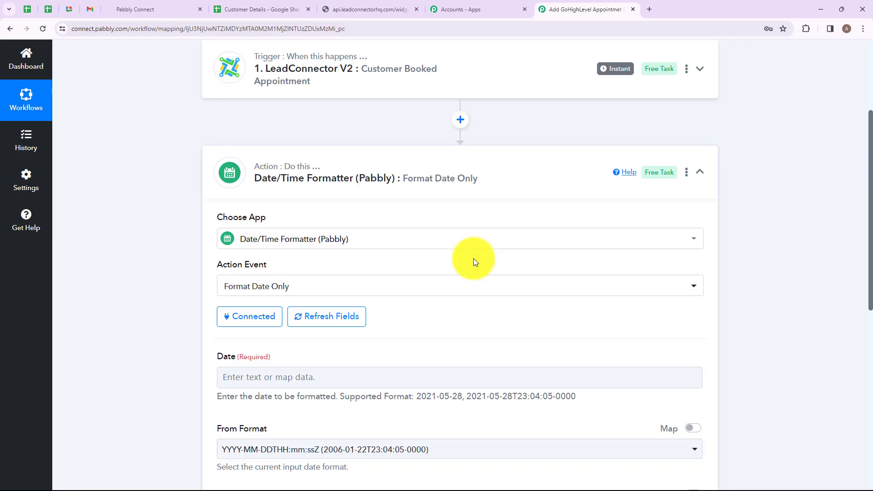
Map the formatter's Date field to the trigger's Calendar EndTime value.
scroll(474, 263, "down", 5)
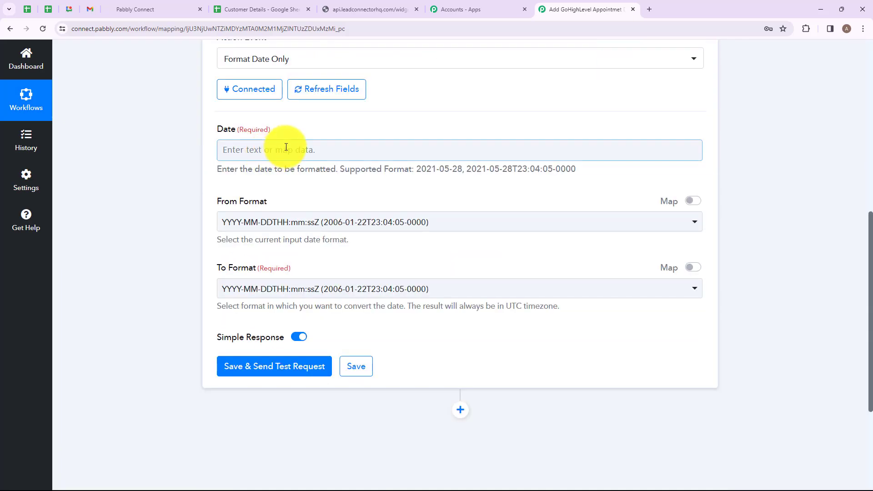
left_click(256, 151)
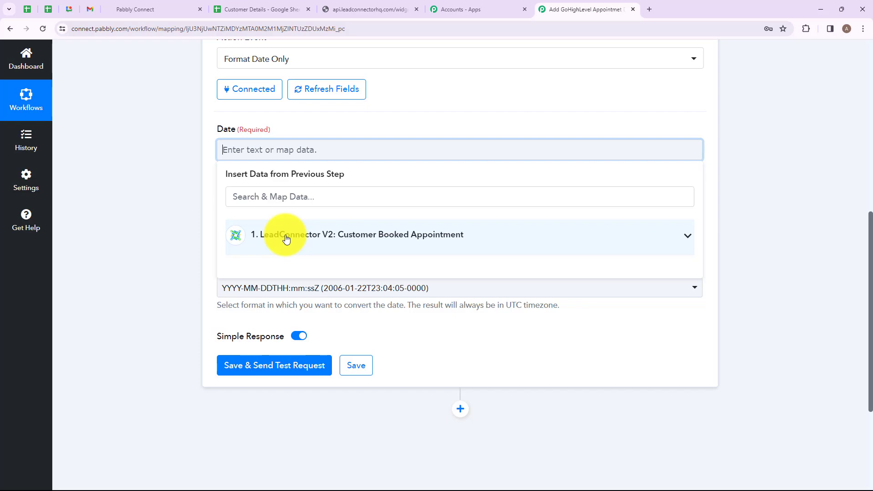
left_click(286, 238)
type("End")
left_click(396, 444)
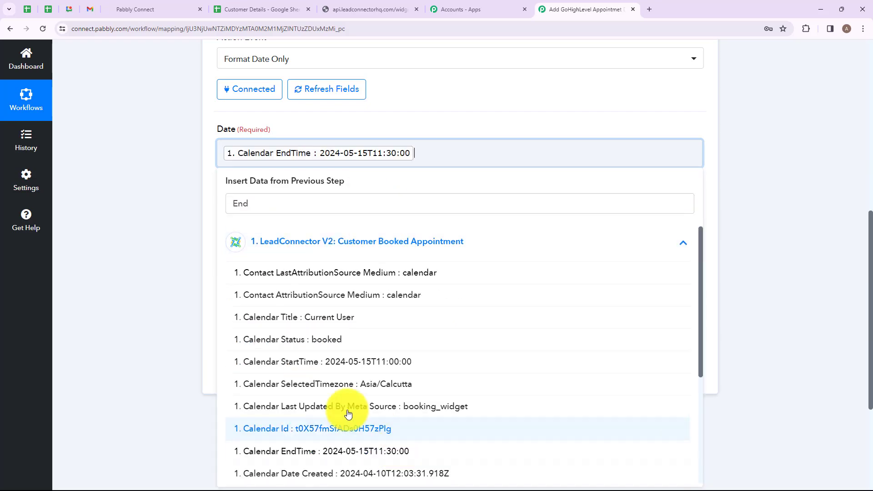
left_click(171, 345)
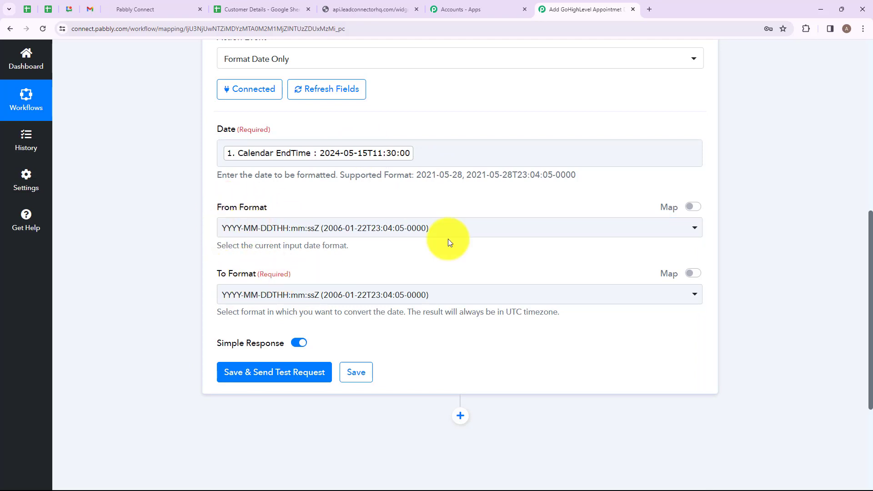
Set the To Format to YYYY-MM-DD HH:mm:ss, save and send a test request, and check the formatted result.
left_click(306, 296)
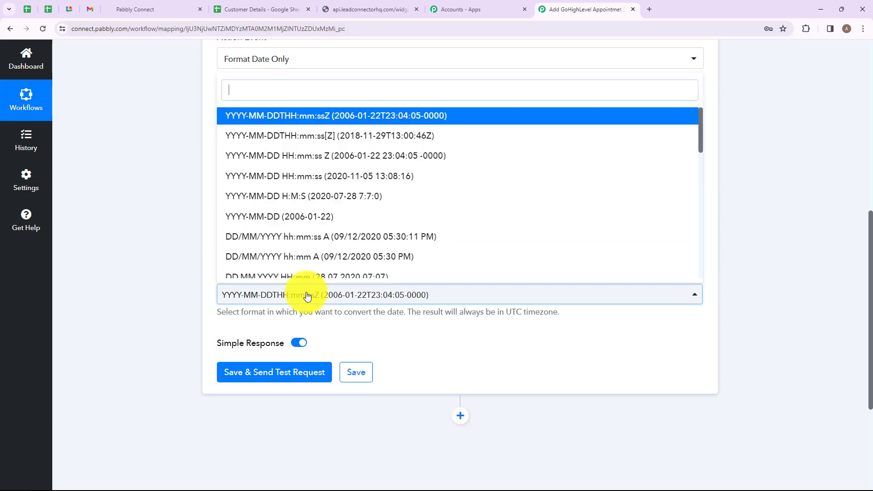
left_click(295, 182)
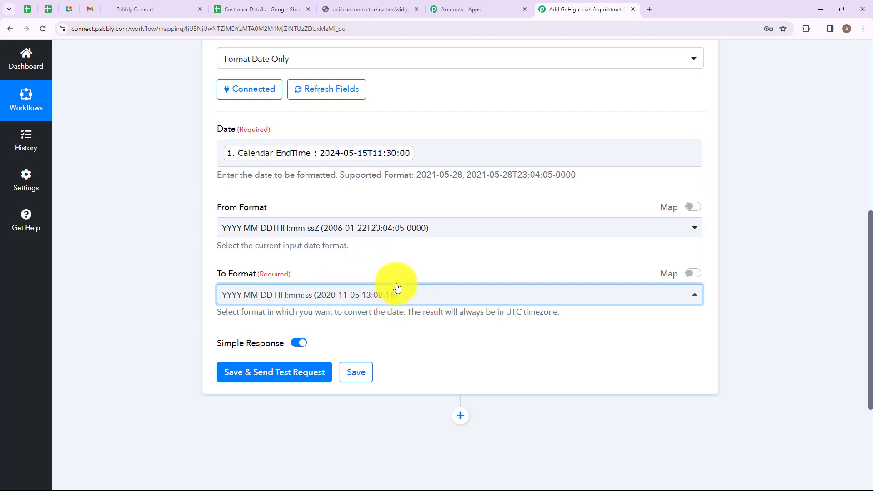
left_click(278, 373)
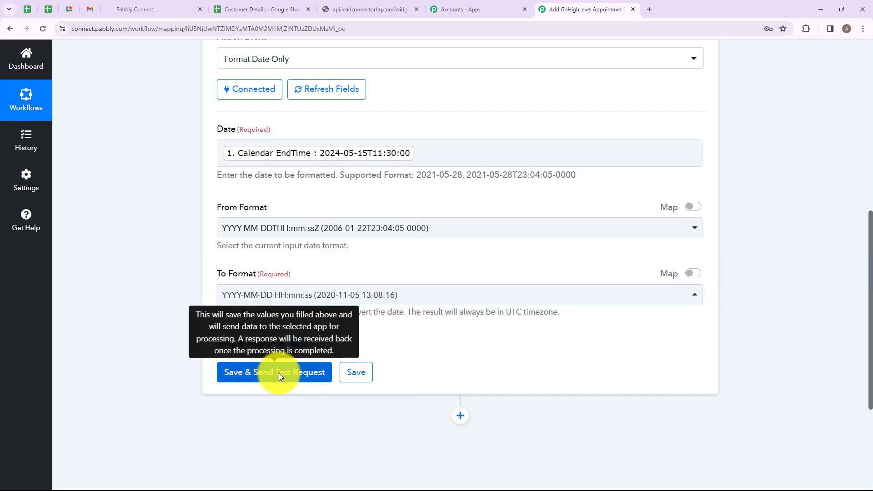
scroll(494, 275, "down", 3)
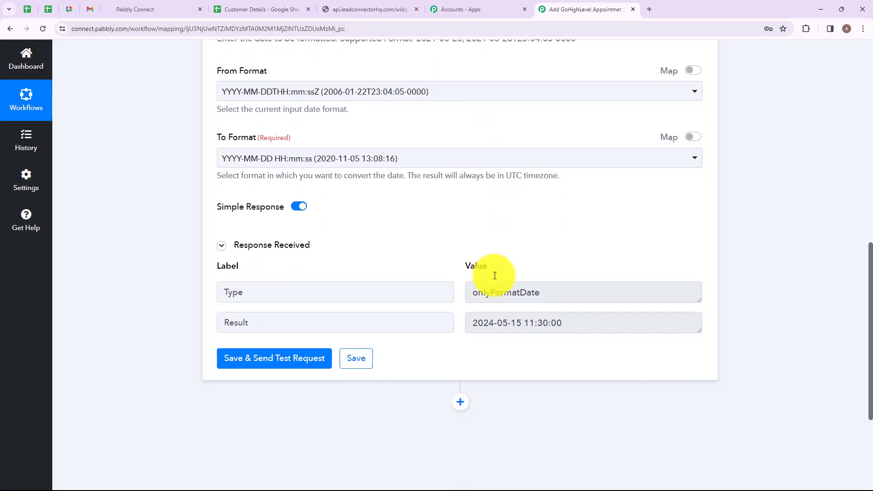
left_click_drag(563, 322, 471, 332)
left_click(516, 331)
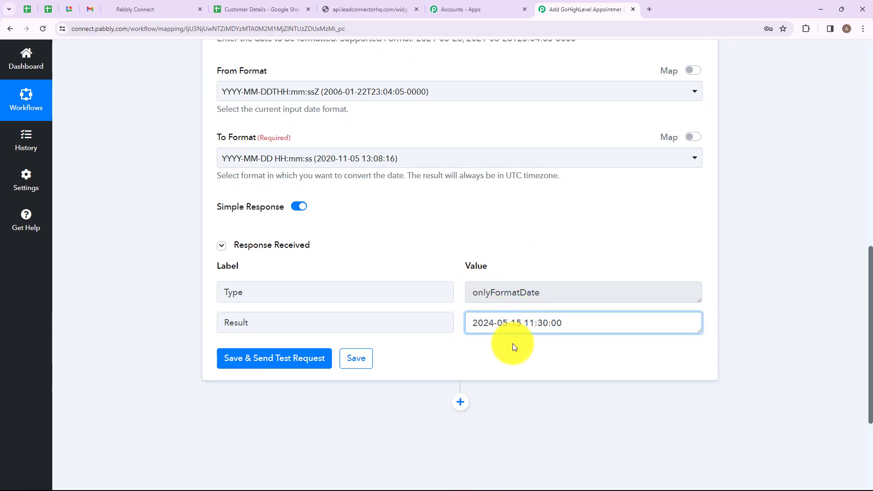
Add a third workflow step using Google Sheets with the Add New Row action event.
scroll(447, 339, "down", 4)
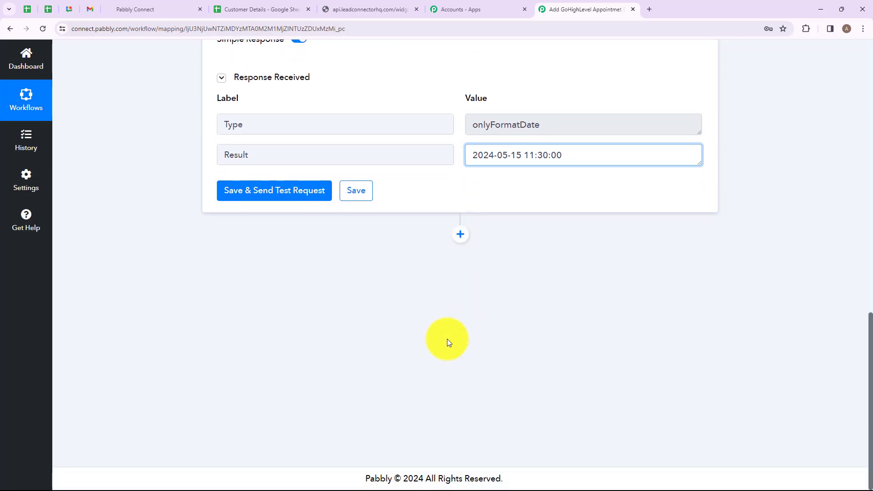
left_click(459, 235)
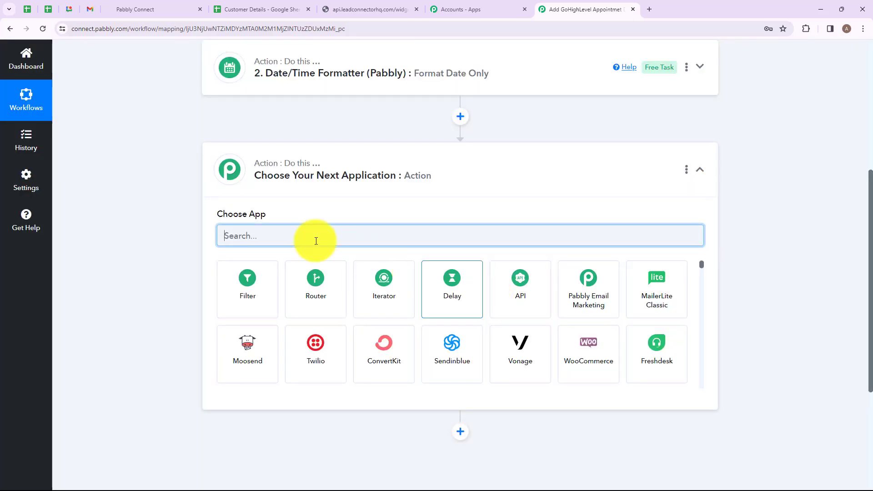
type("Goo")
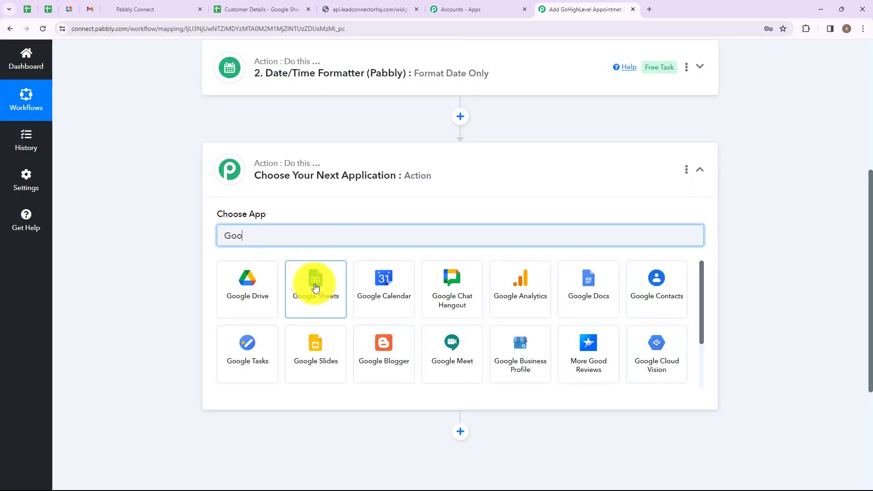
left_click(315, 287)
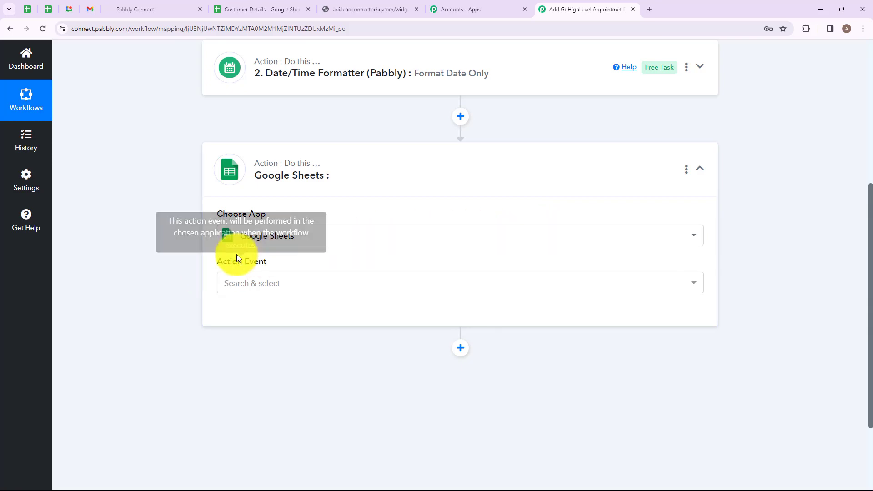
left_click(273, 285)
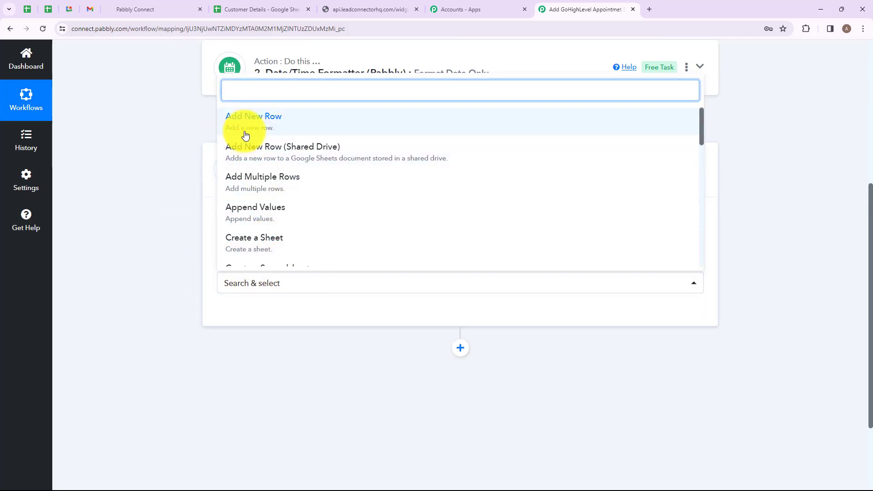
left_click(292, 126)
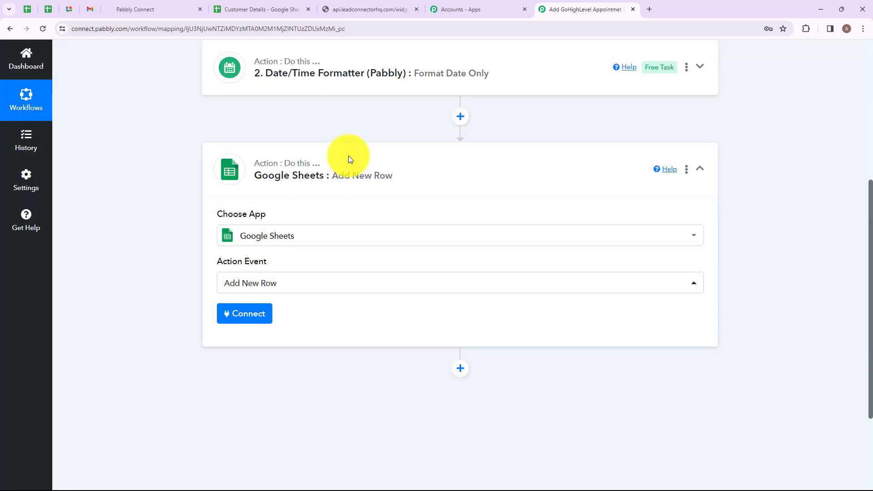
Create a new Google Sheets connection by signing in with the Google account and allowing access to Pabbly Connect Sheets.
left_click(242, 311)
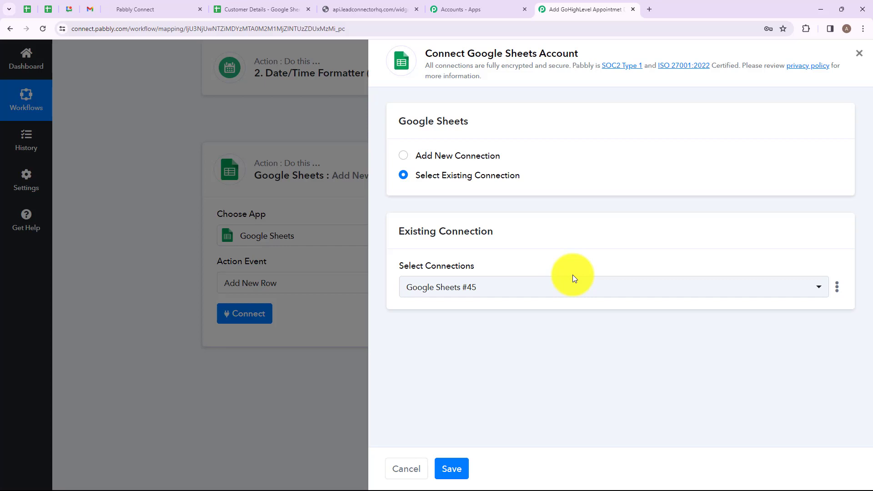
left_click(404, 157)
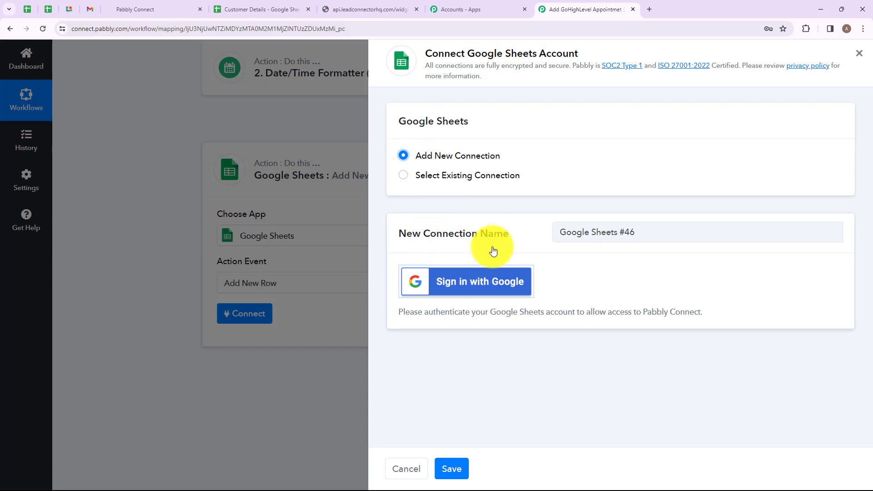
left_click(450, 279)
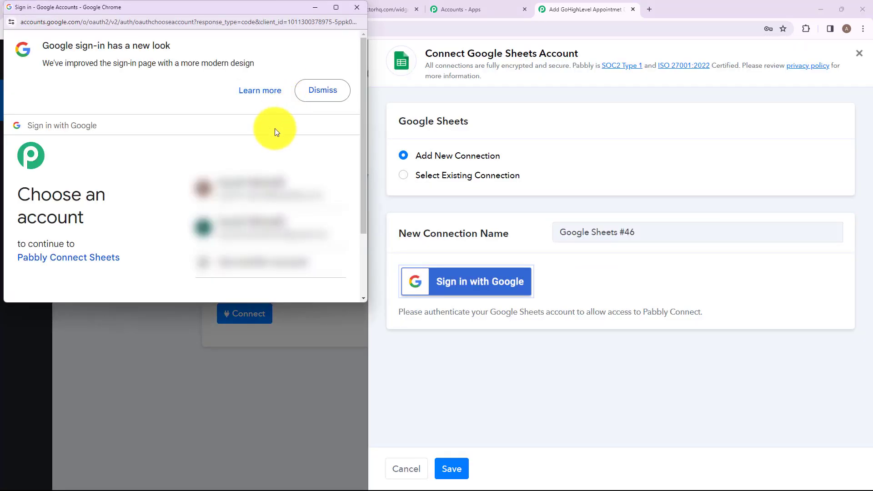
left_click(264, 188)
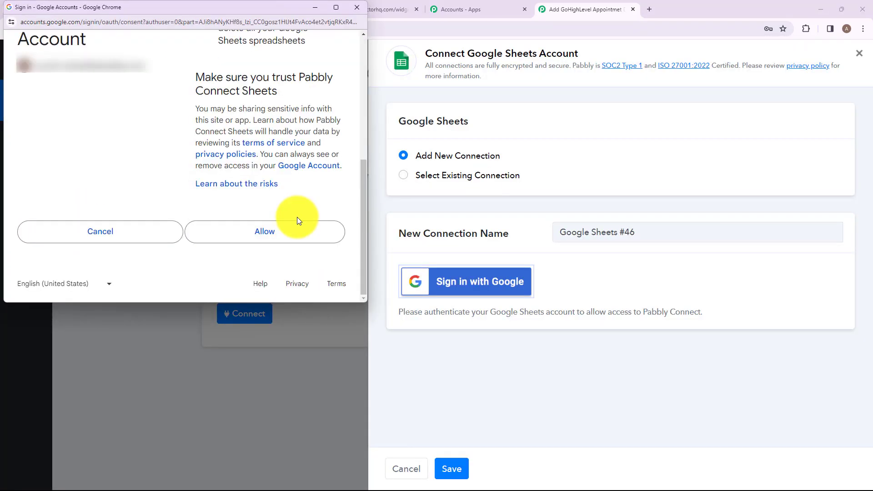
left_click(278, 237)
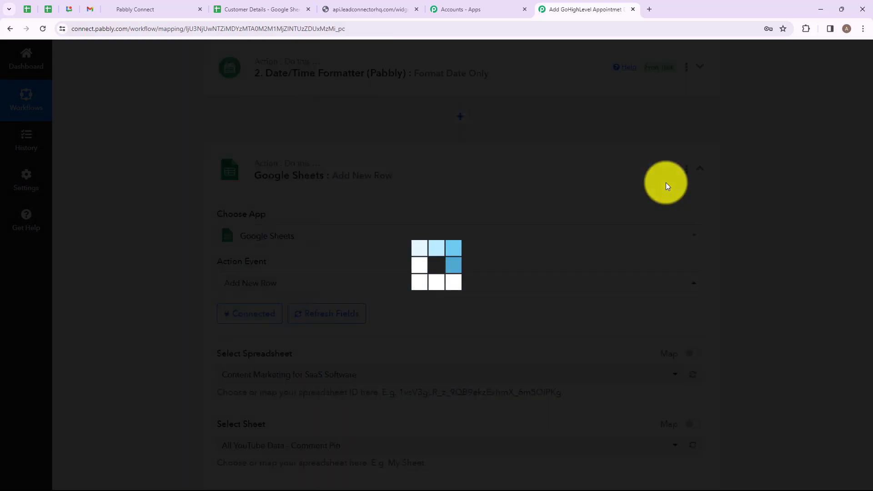
Choose Customer Details as the destination spreadsheet, checking its name and sheet against the open Google Sheets file.
scroll(565, 206, "down", 4)
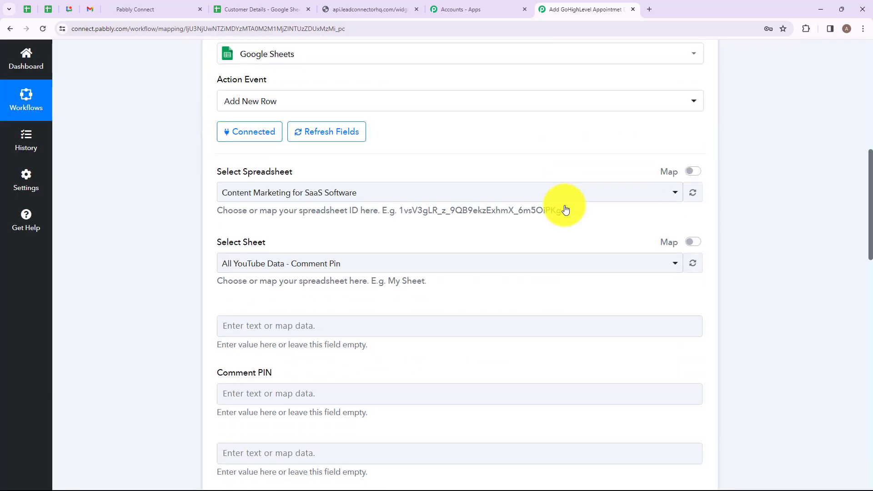
left_click(381, 192)
left_click(261, 7)
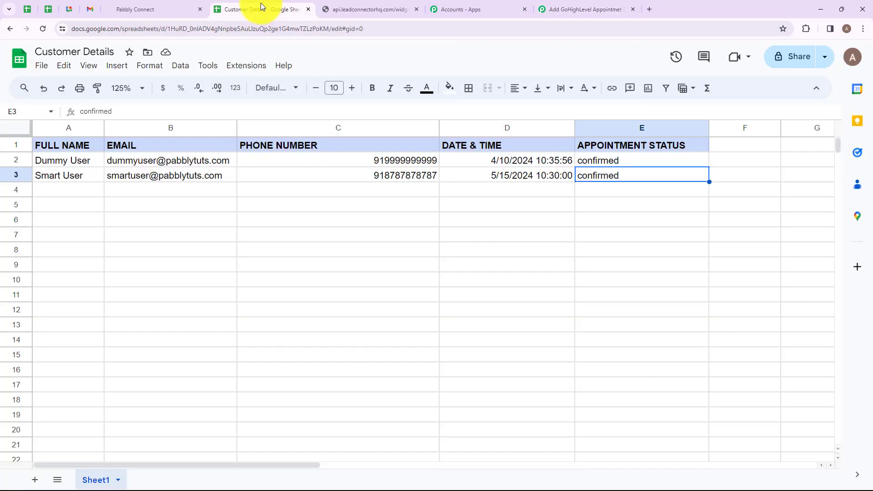
left_click(573, 8)
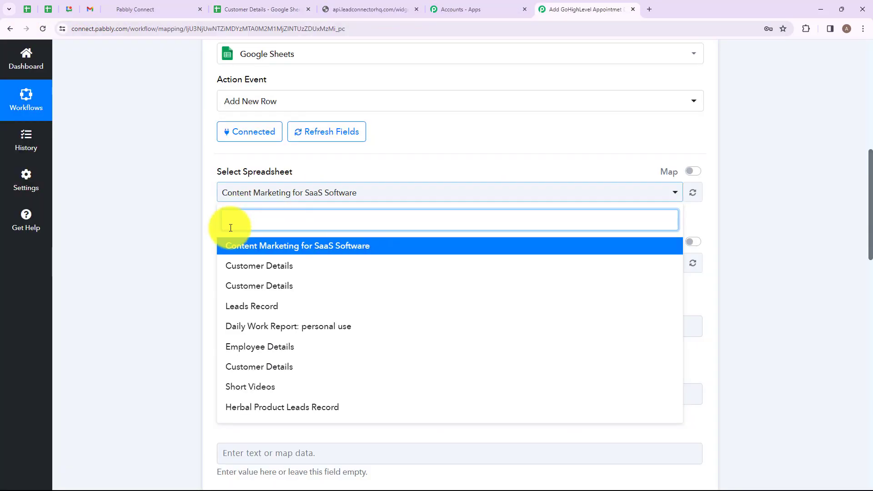
left_click(309, 266)
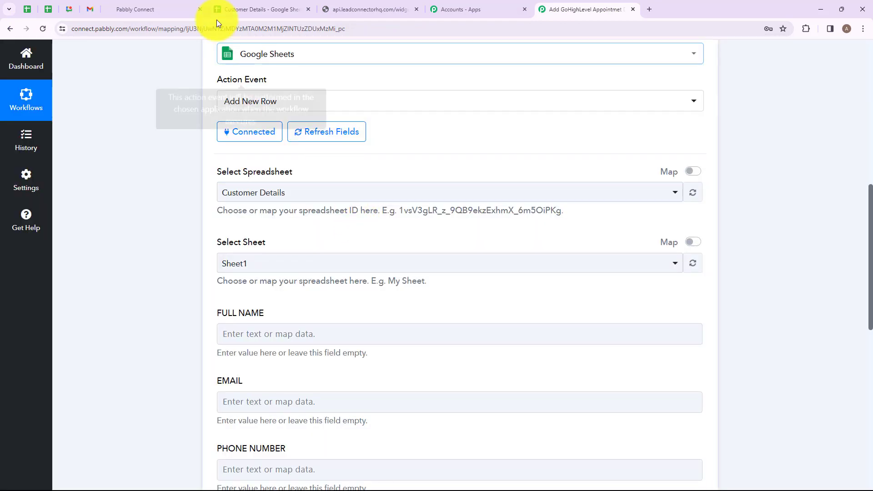
left_click(229, 6)
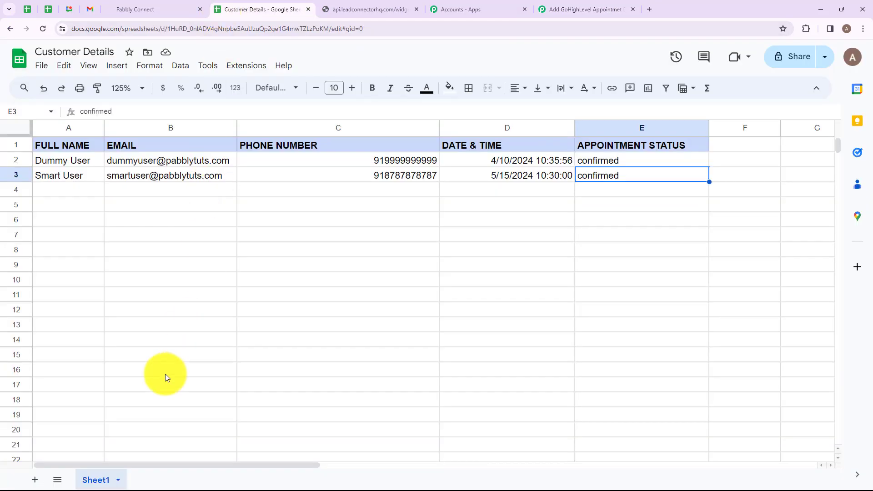
left_click(557, 9)
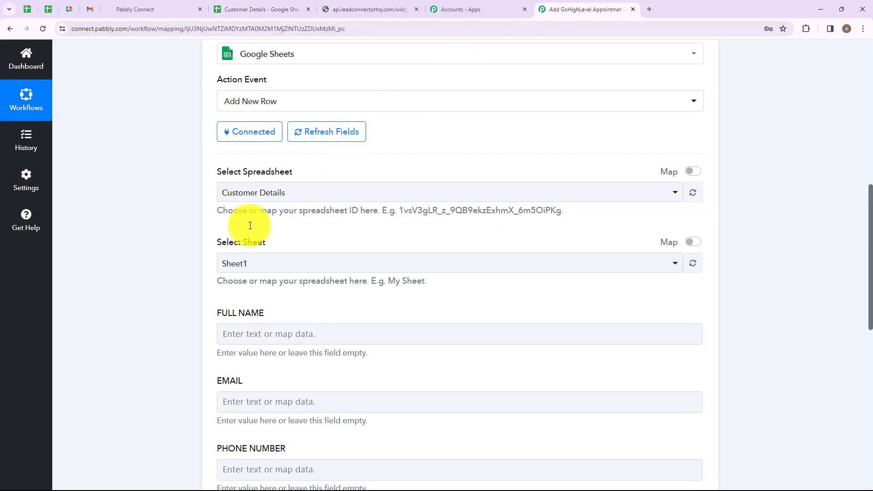
Compare the Customer Details sheet's columns and existing rows with the row fields listed in the Google Sheets action step.
scroll(336, 238, "down", 3)
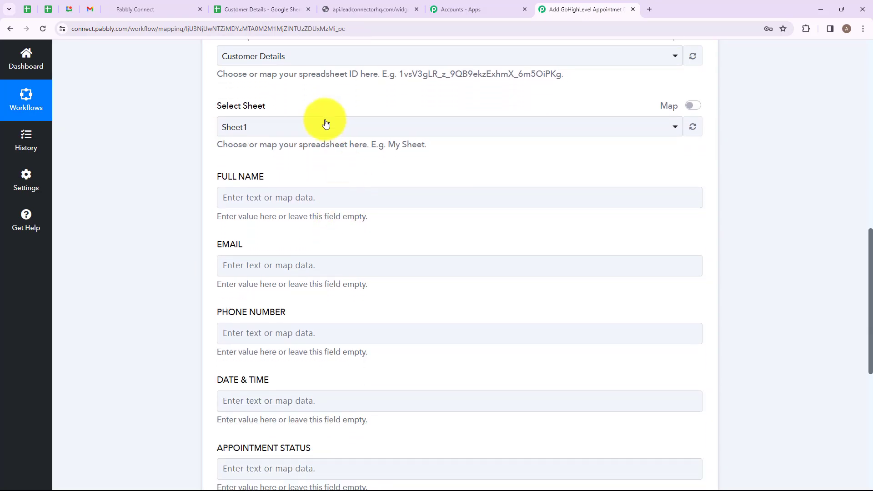
left_click(253, 8)
left_click(160, 174)
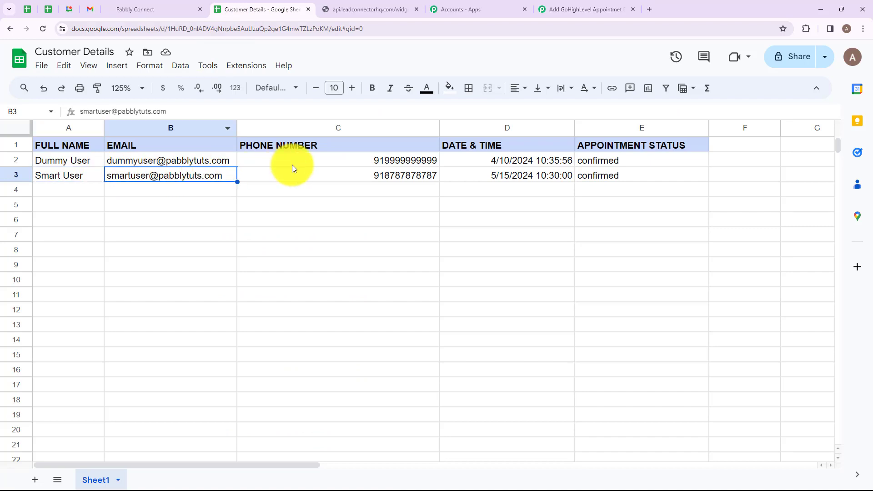
left_click(292, 163)
left_click(546, 162)
key("Right")
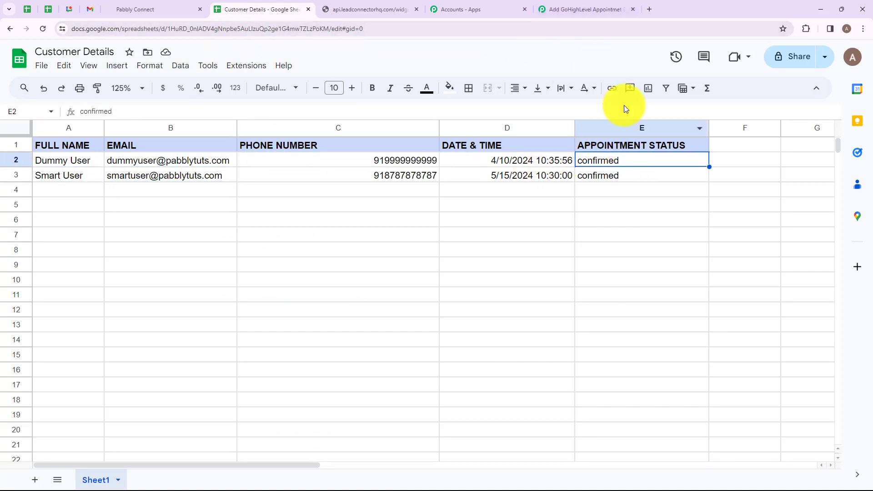
left_click(590, 9)
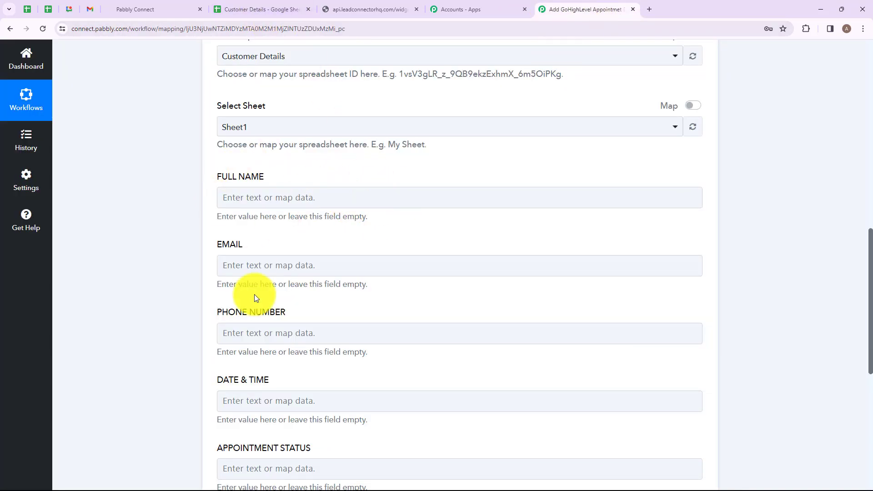
left_click(254, 9)
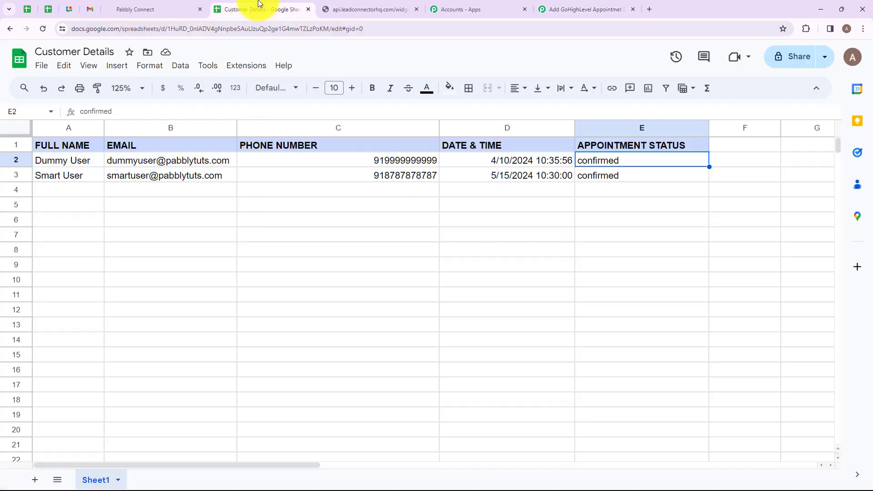
left_click(68, 175)
left_click(150, 175)
left_click(368, 167)
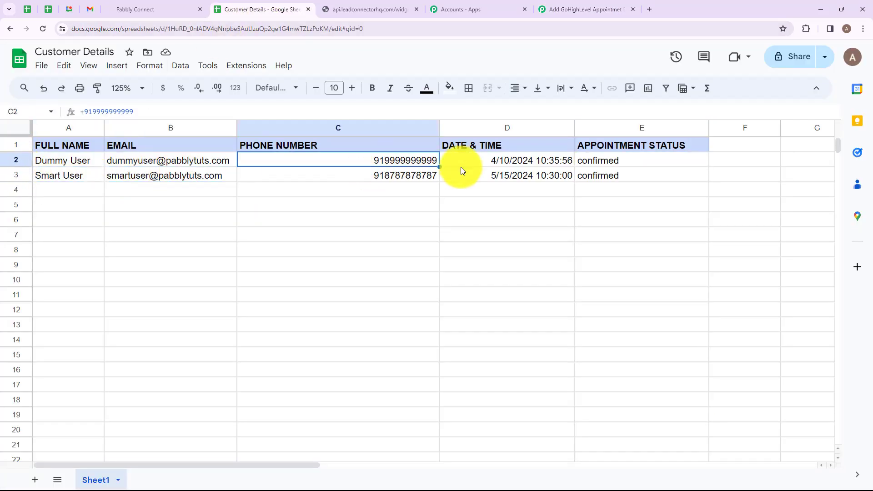
left_click(496, 164)
left_click(624, 160)
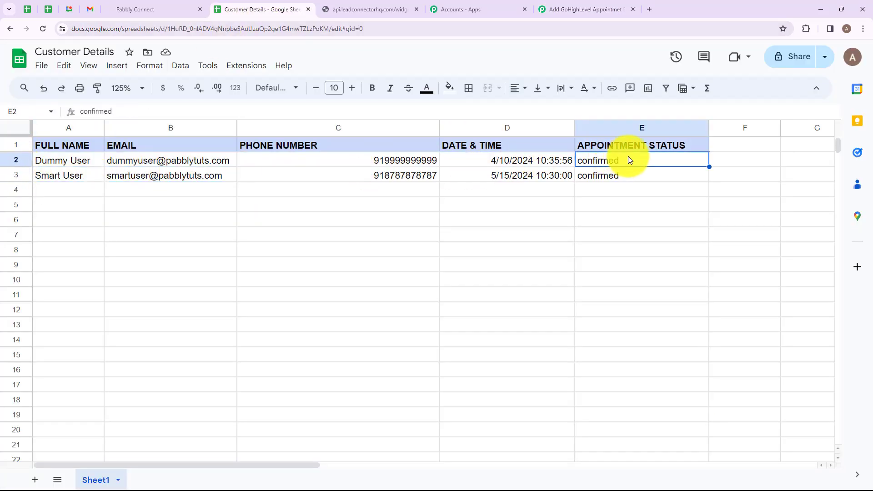
key("ctrl+9")
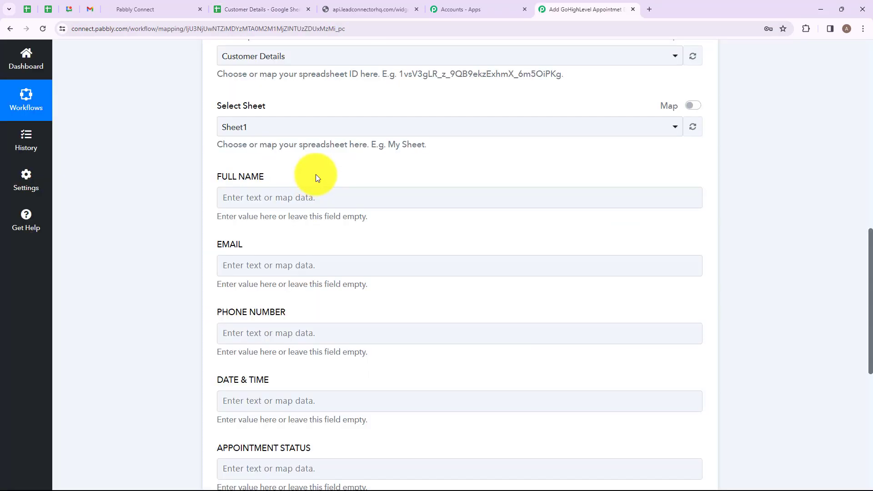
Map the FULL NAME field to the Full Name value from the LeadConnector V2 Customer Booked Appointment trigger.
scroll(296, 169, "down", 2)
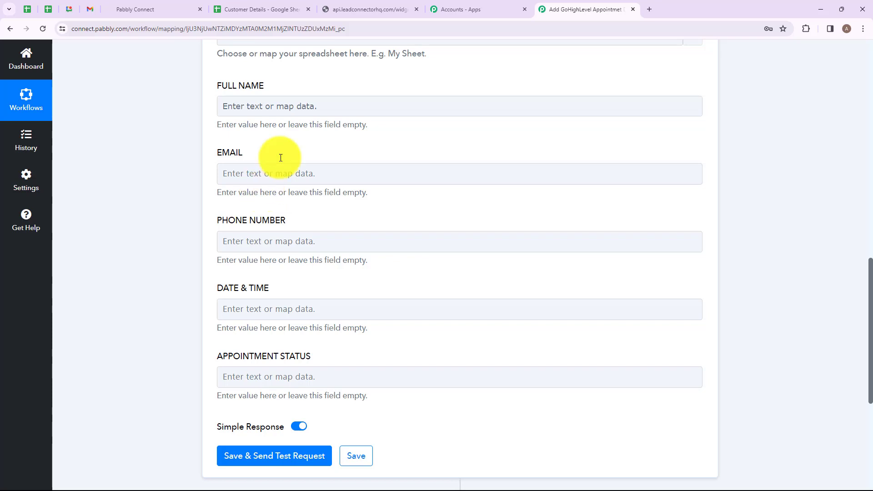
left_click(288, 109)
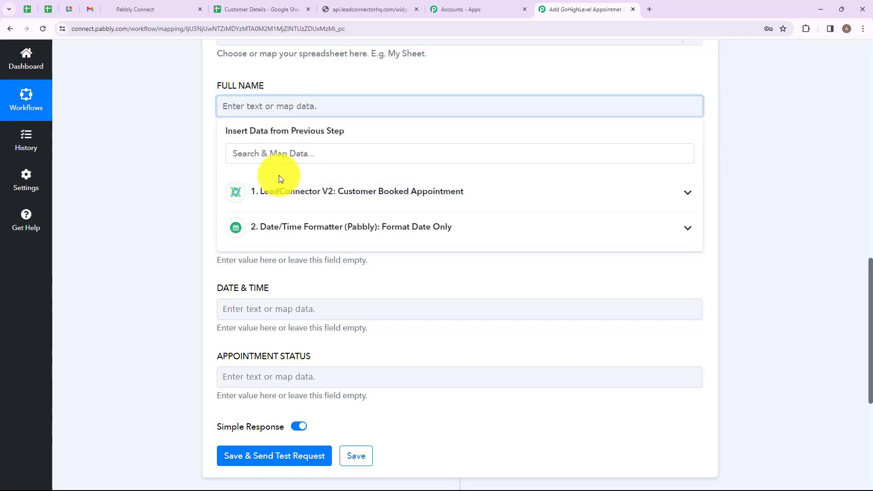
left_click(288, 190)
scroll(352, 376, "down", 1)
left_click(315, 400)
left_click(137, 335)
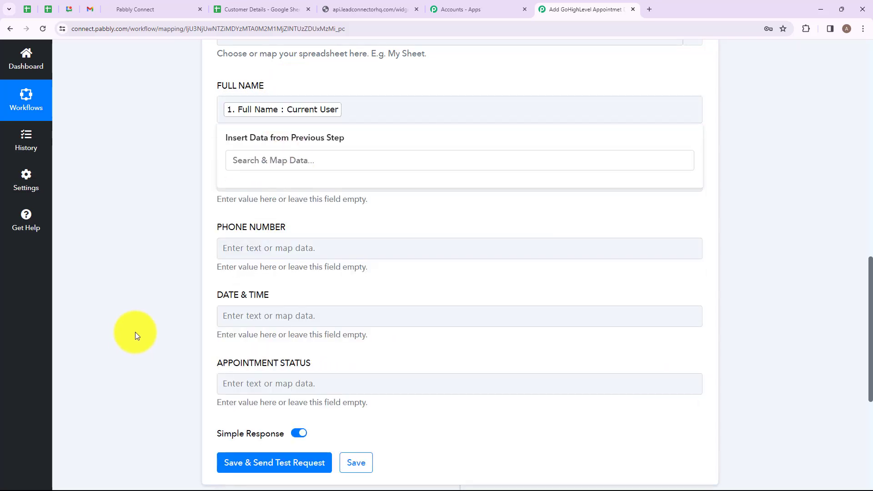
Map the EMAIL field to the Email value from the LeadConnector V2 trigger.
left_click(298, 183)
scroll(302, 216, "down", 2)
left_click(306, 177)
scroll(321, 233, "down", 4)
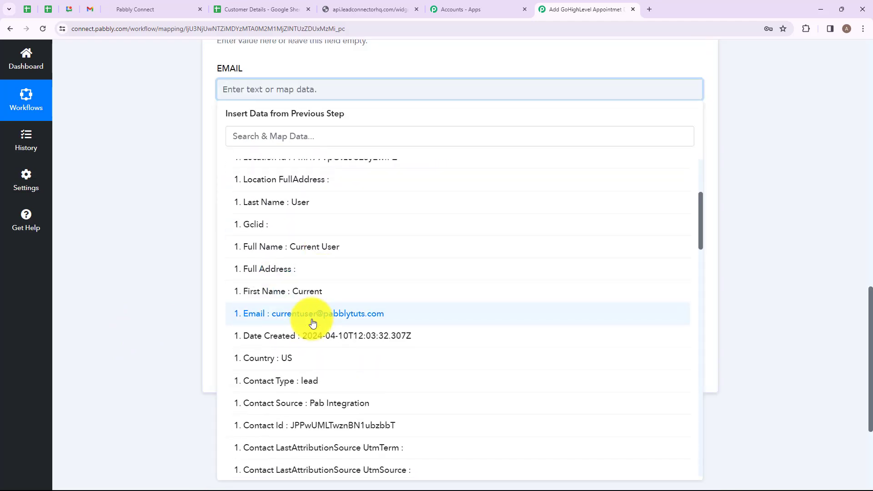
left_click(293, 314)
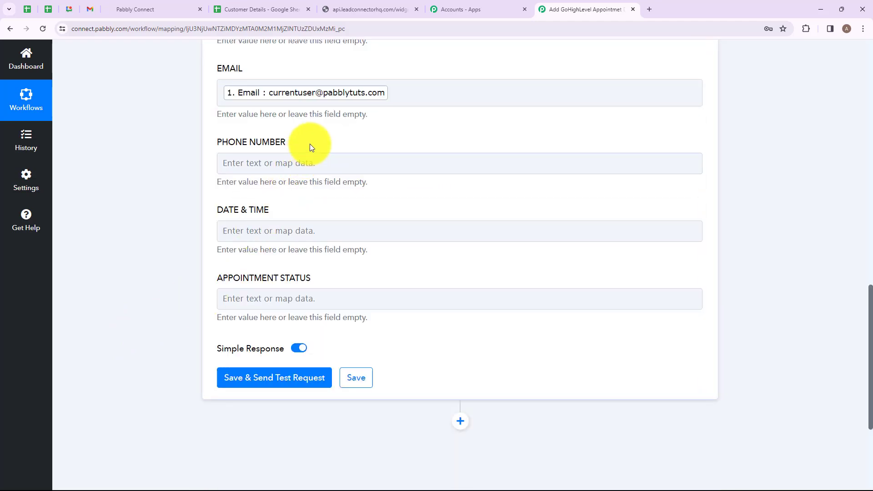
Map the PHONE NUMBER field to the Phone value from the LeadConnector V2 trigger.
scroll(312, 146, "down", 2)
left_click(312, 73)
left_click(291, 167)
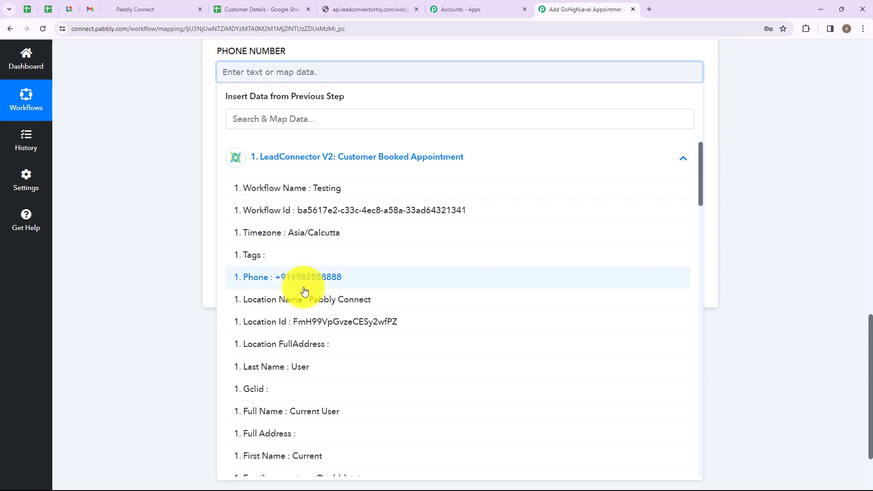
left_click(248, 294)
left_click(160, 278)
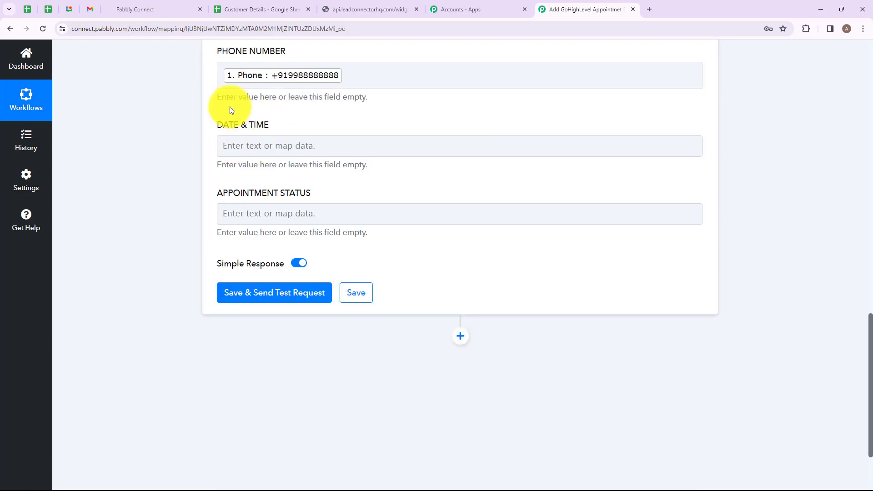
Map the DATE & TIME field to the Result value from the Date/Time Formatter step.
left_click(276, 146)
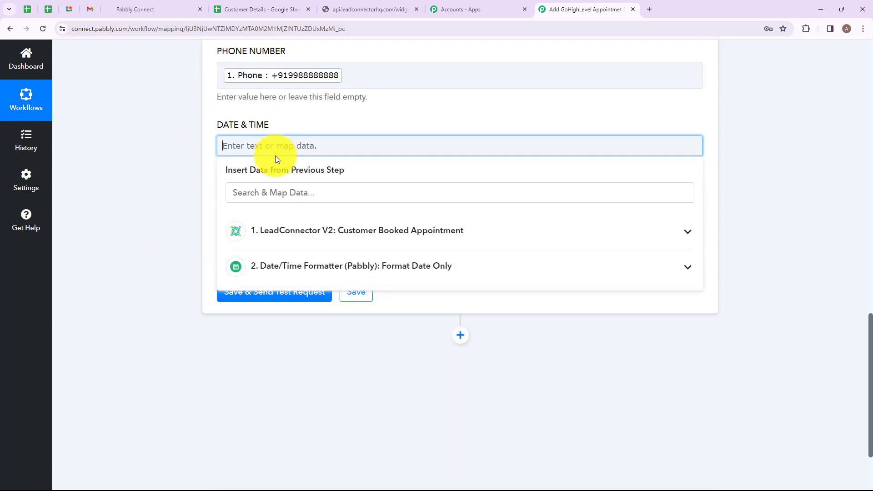
left_click(275, 265)
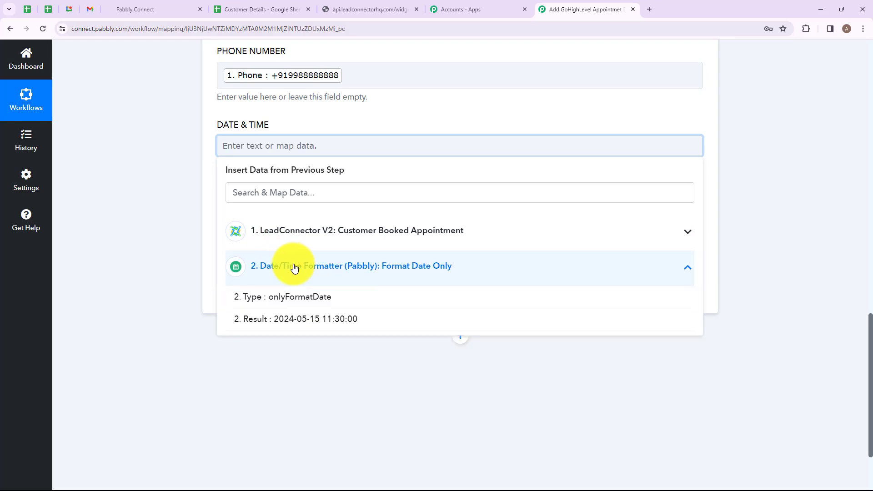
left_click(293, 318)
left_click(203, 308)
Search the previous steps' data for "ap" and map APPOINTMENT STATUS to the trigger's Calendar AppoinmentStatus value.
left_click(291, 218)
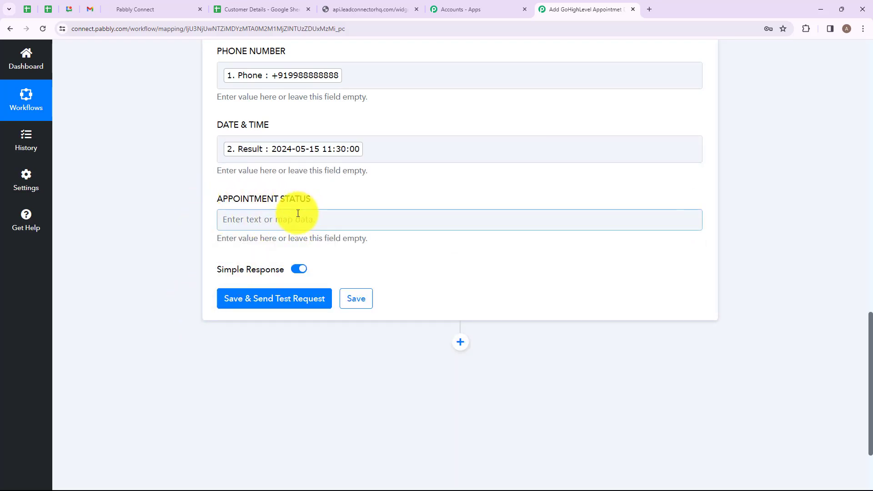
left_click(281, 266)
type("ap")
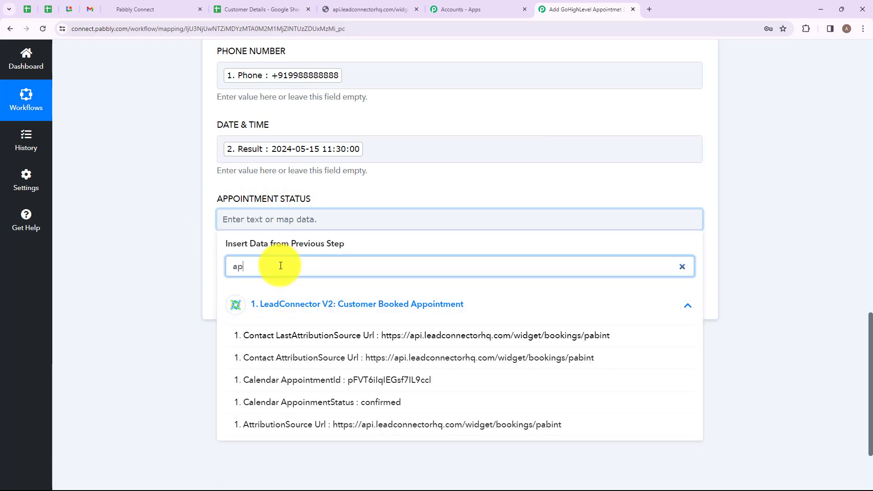
left_click(311, 402)
left_click(146, 346)
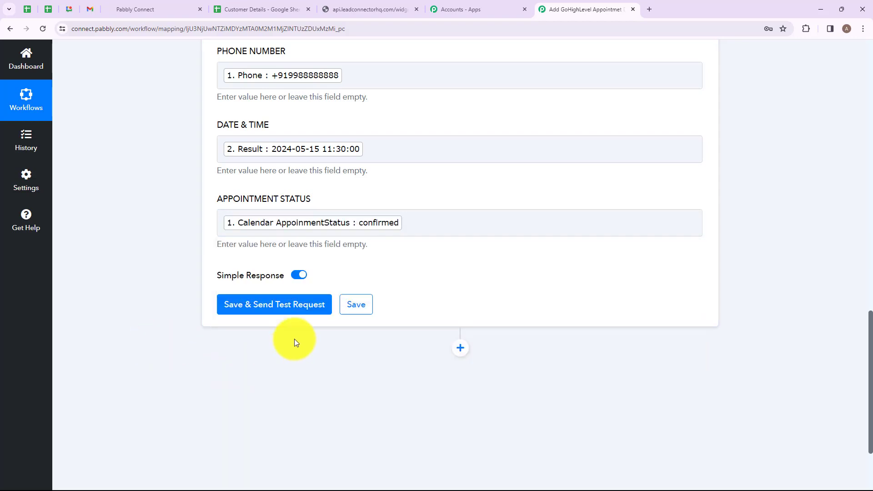
Save the Google Sheets step, send a test request and review the received response.
left_click(281, 313)
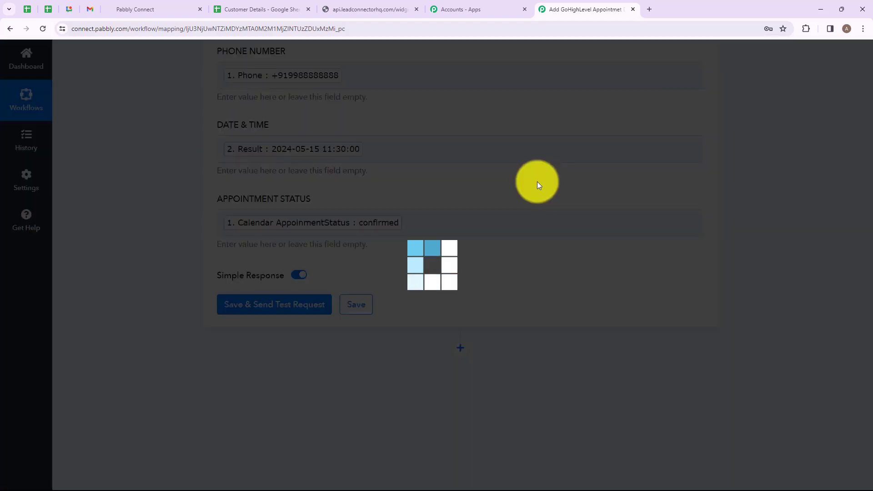
scroll(506, 221, "down", 1)
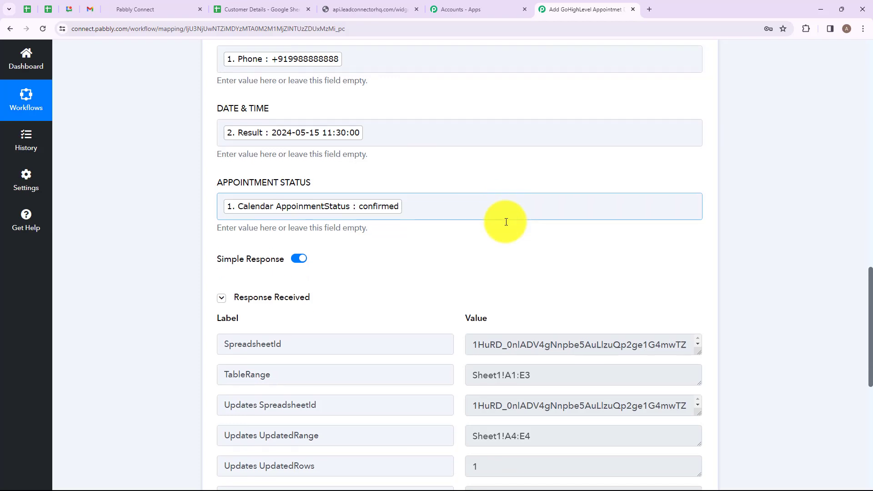
scroll(506, 222, "down", 3)
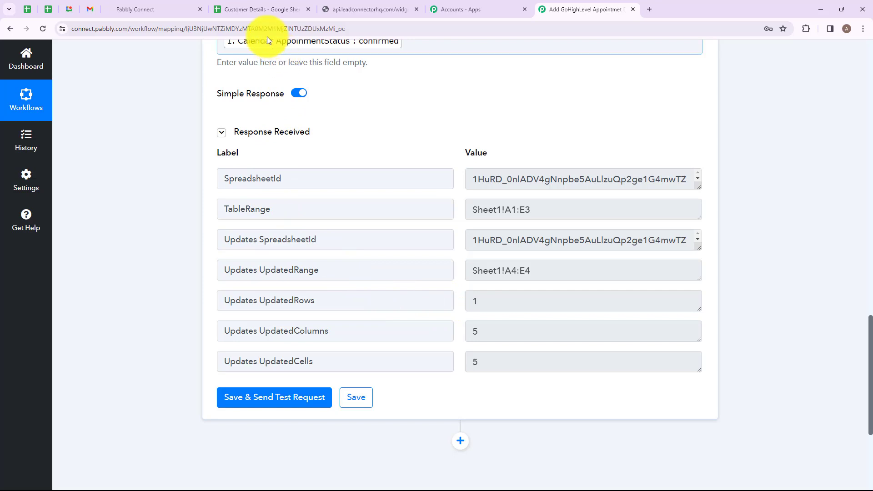
Check each cell of the newly added row 4 in the Customer Details spreadsheet, from full name to appointment status.
left_click(261, 9)
left_click(78, 191)
left_click(218, 190)
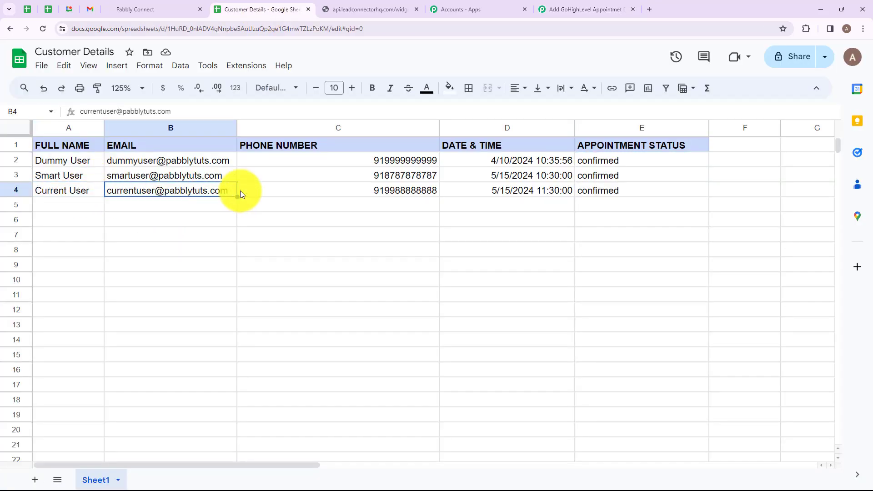
left_click(372, 189)
left_click(525, 190)
left_click(631, 193)
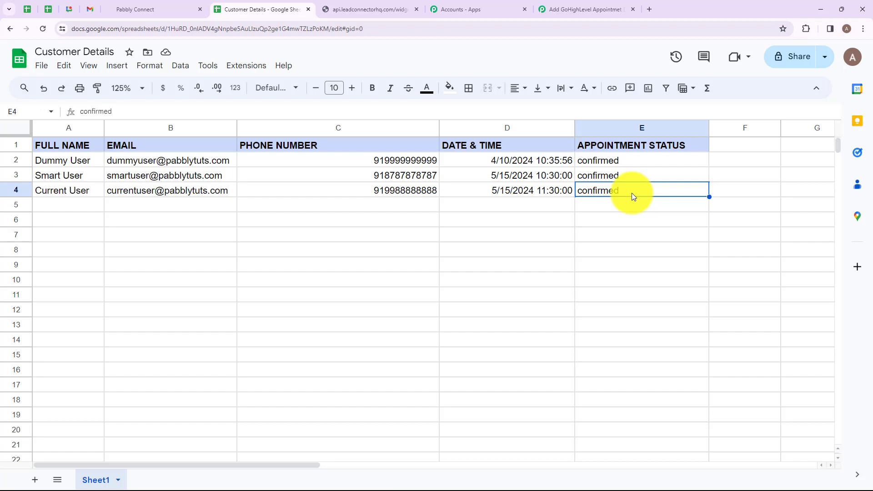
Return to the Pabbly Connect workflow and collapse the Google Sheets Add New Row step to show the workflow overview.
left_click(561, 10)
scroll(459, 273, "up", 10)
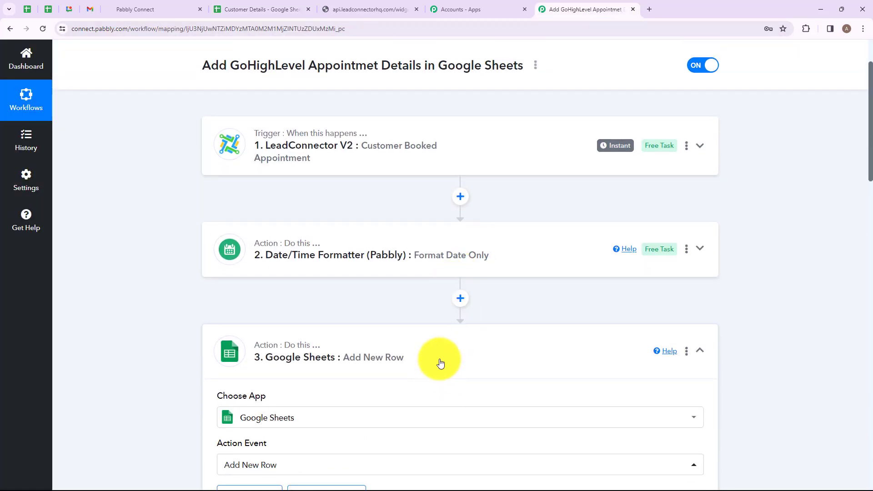
left_click(440, 360)
scroll(455, 291, "up", 2)
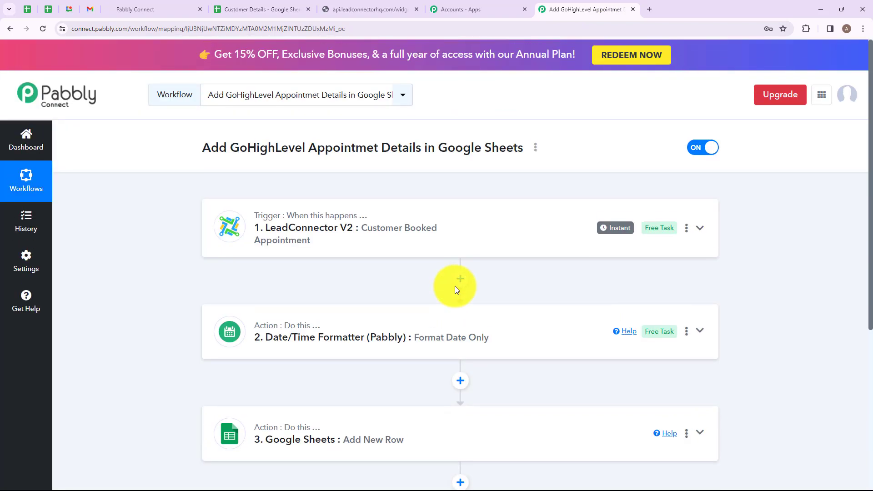